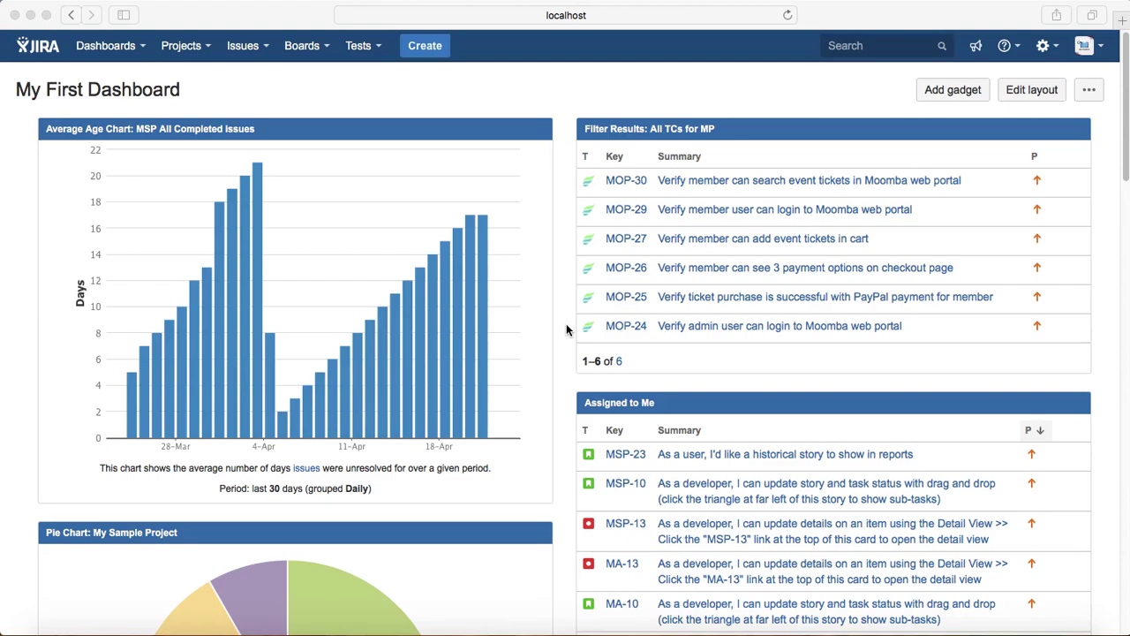
# Step: Go to Issues > Search for issues and switch the search to the Advanced JQL query box
pyautogui.click(213, 55)
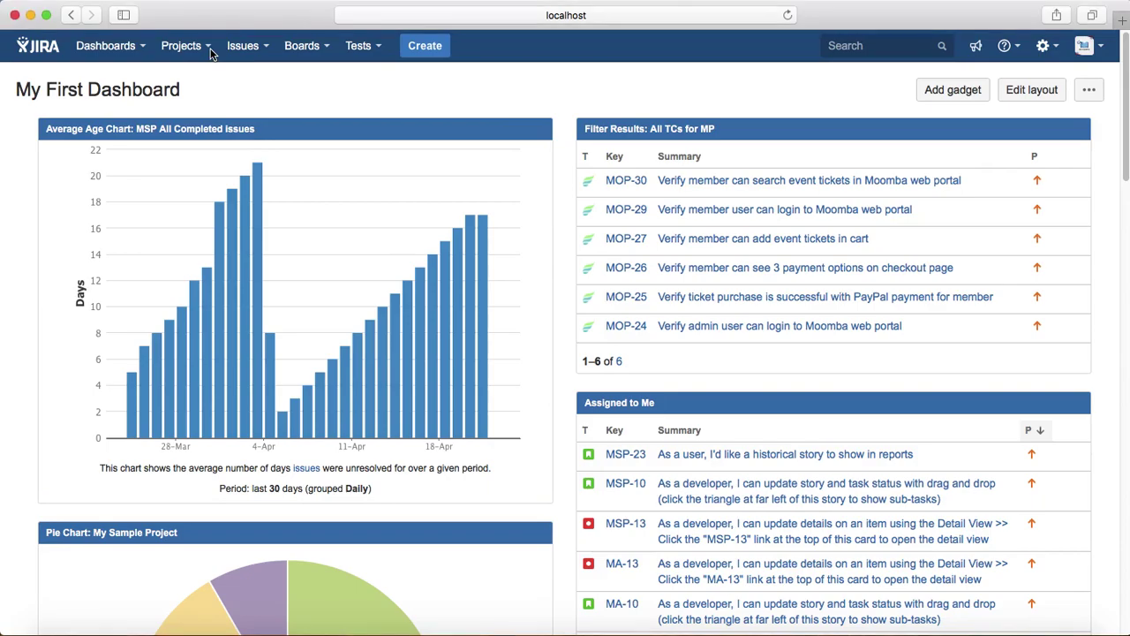
pyautogui.click(273, 58)
pyautogui.click(272, 98)
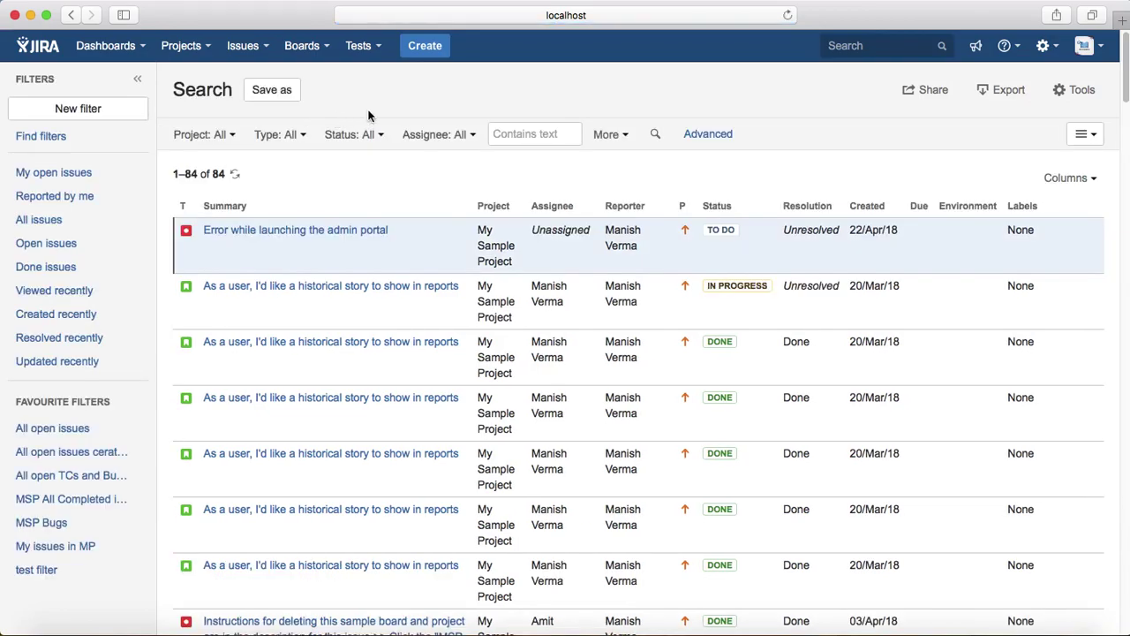
pyautogui.click(717, 135)
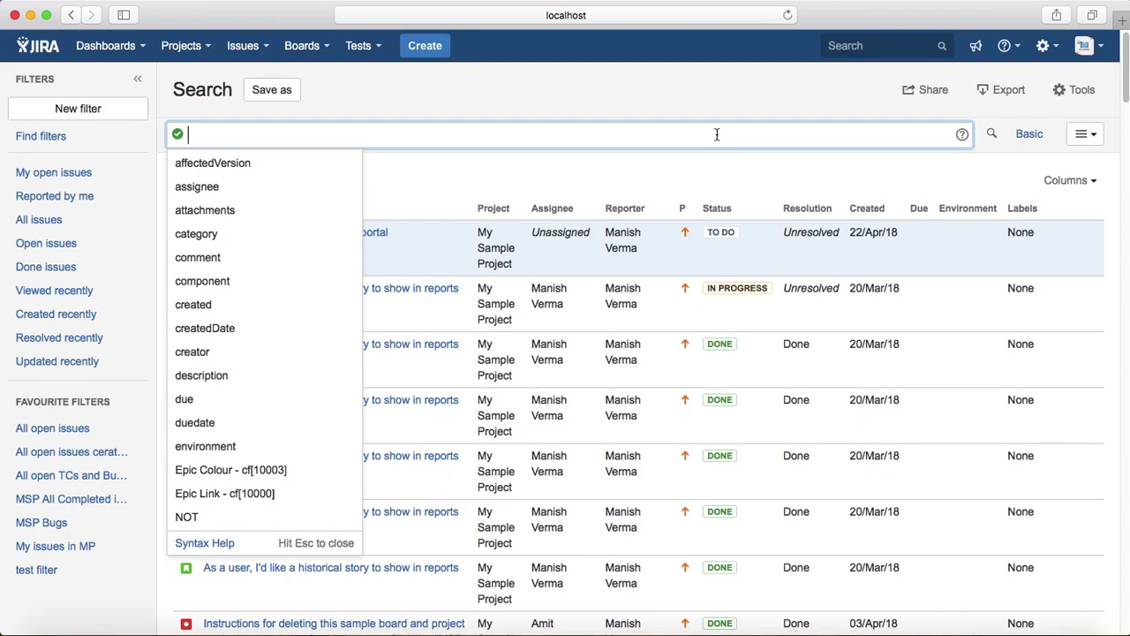
# Step: Search with the JQL Sprint in openSprints(), listing the 28 issues in open sprints
pyautogui.write('sprint')
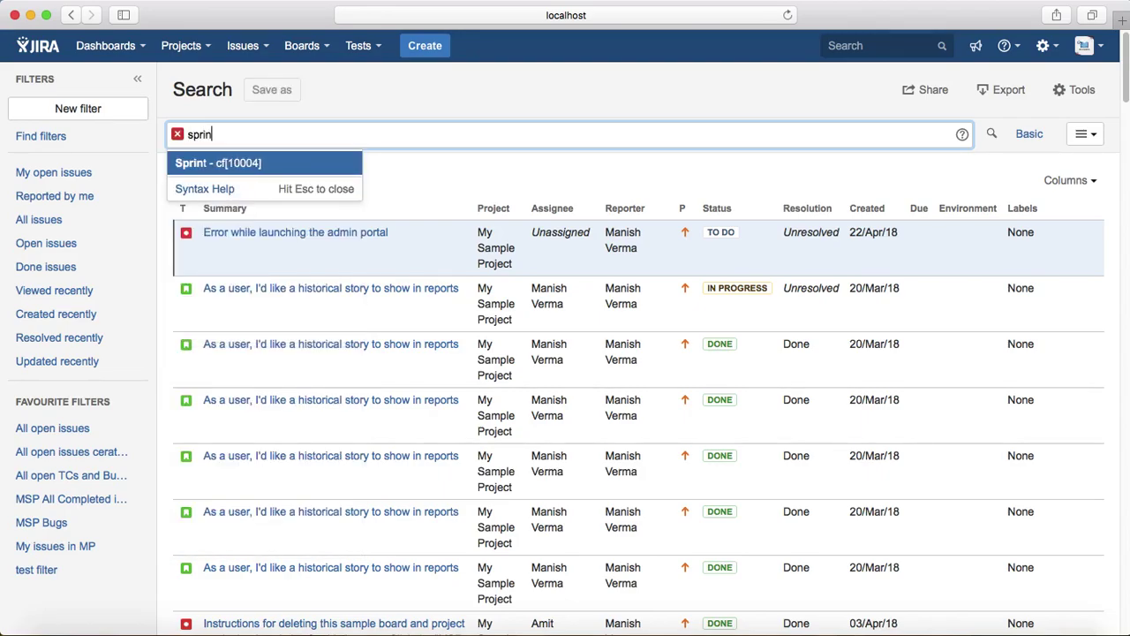
pyautogui.click(224, 173)
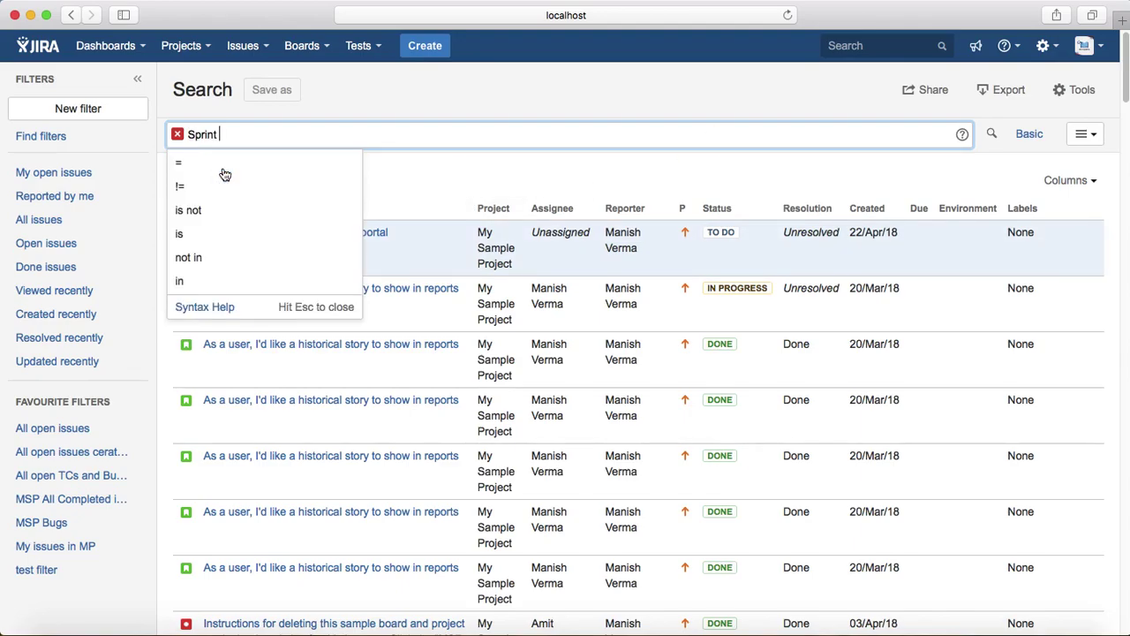
pyautogui.click(223, 282)
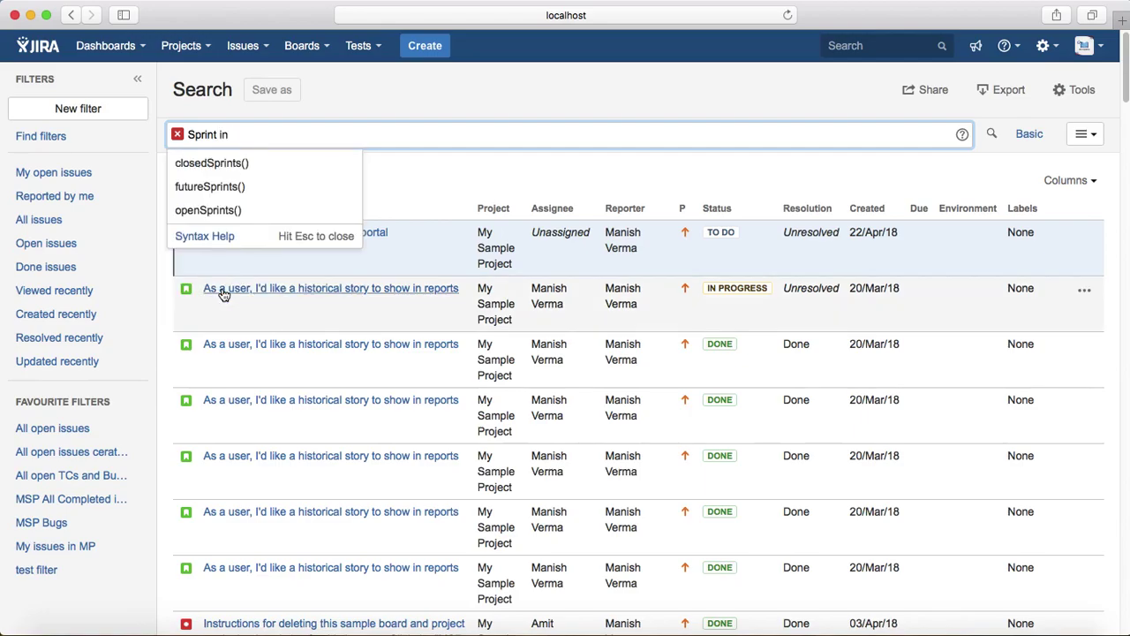
pyautogui.write('op')
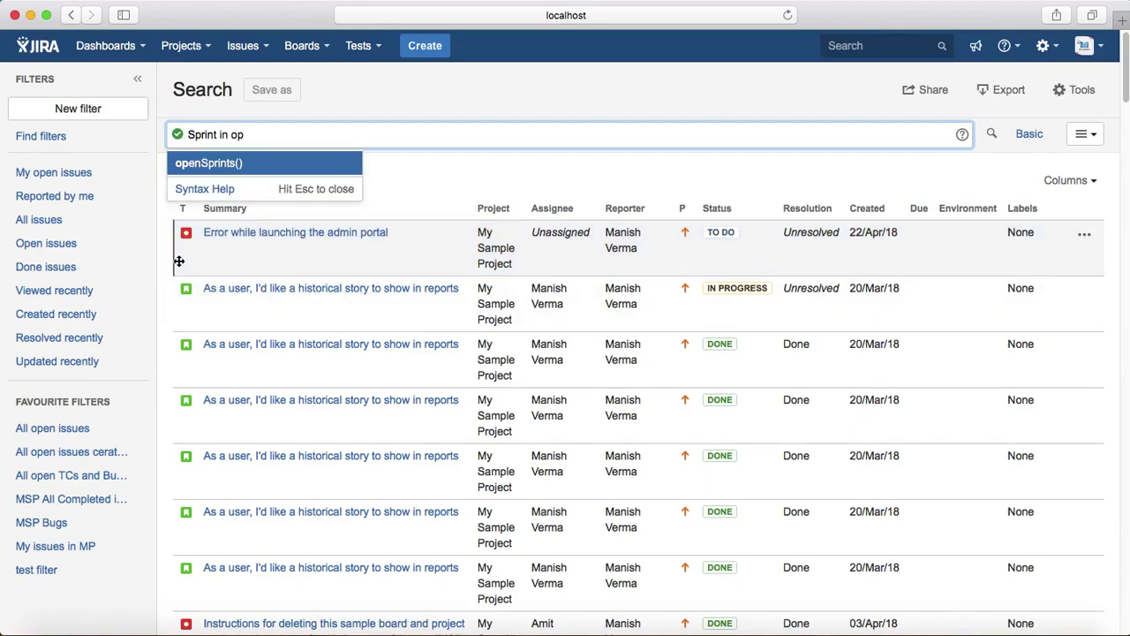
pyautogui.click(242, 164)
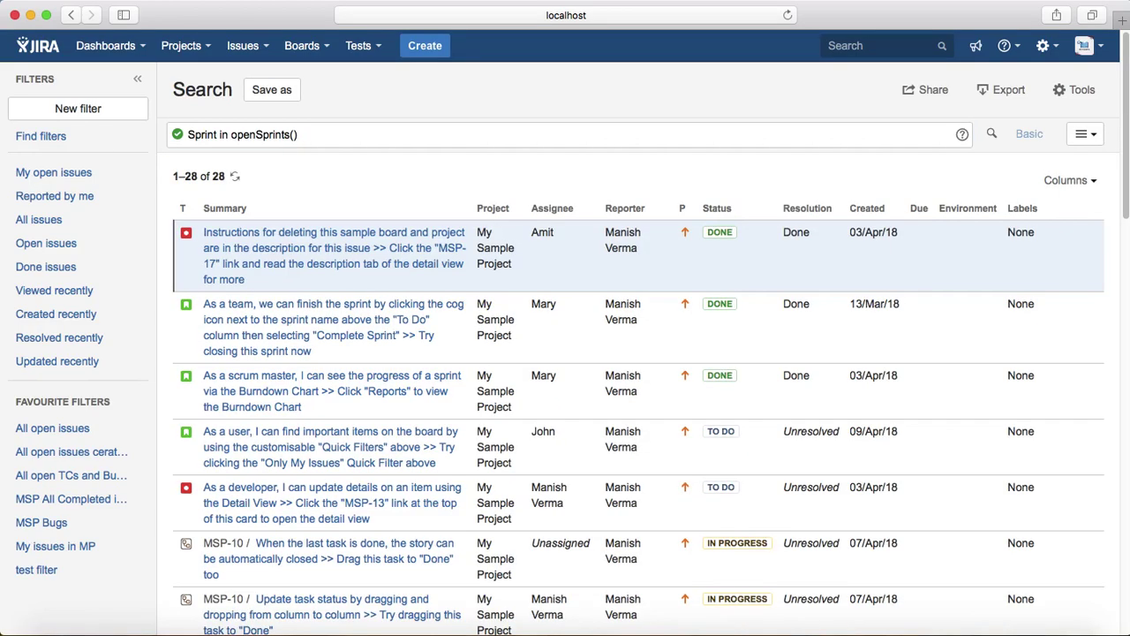
pyautogui.moveTo(305, 134); pyautogui.dragTo(188, 140)
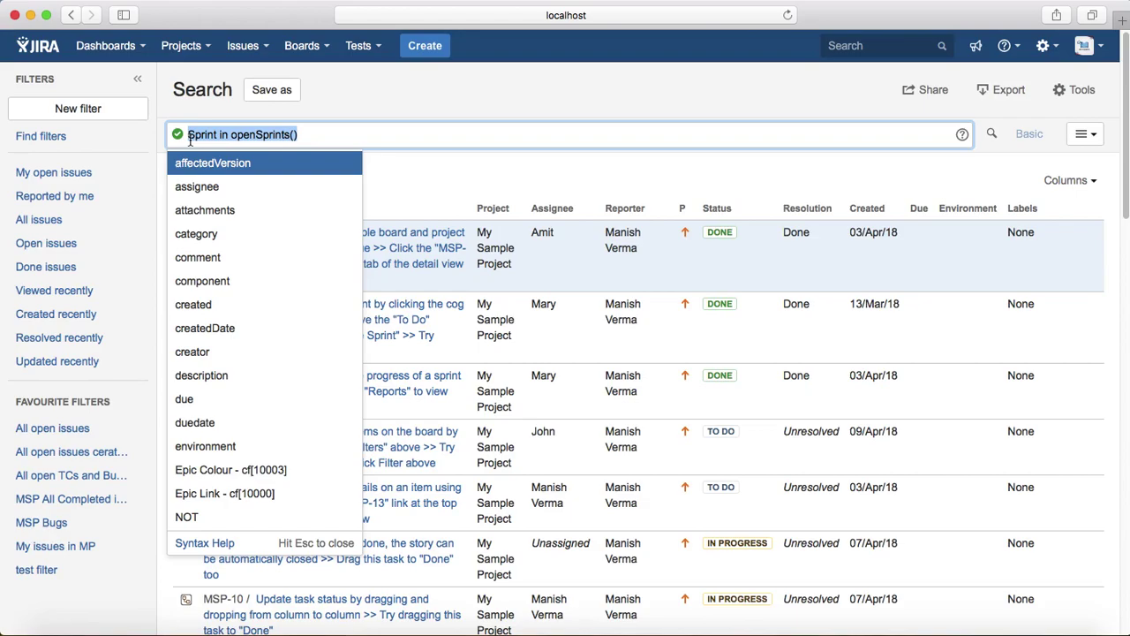
# Step: Run the JQL created >= startOfDay("-2") to show the 4 recently created issues
pyautogui.write('crea')
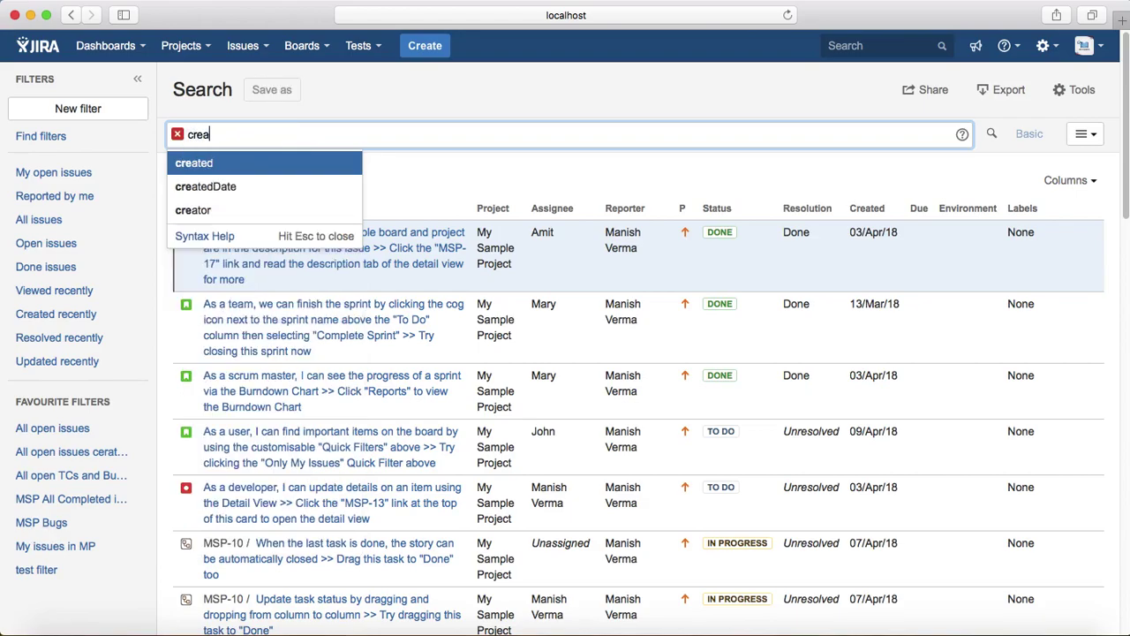
pyautogui.write('ted')
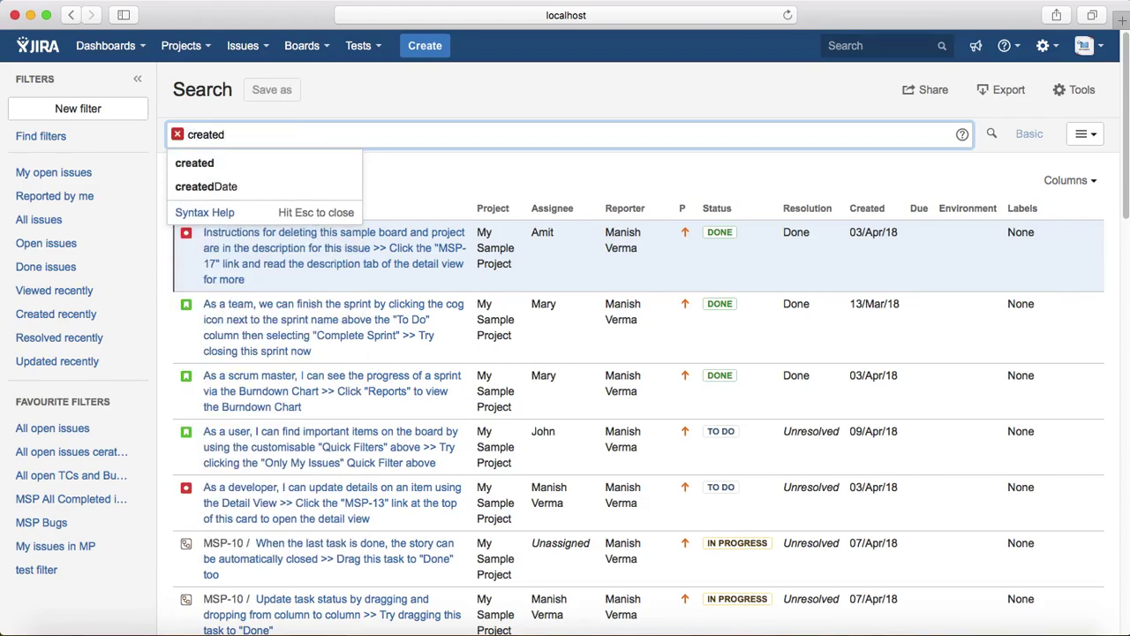
pyautogui.click(195, 164)
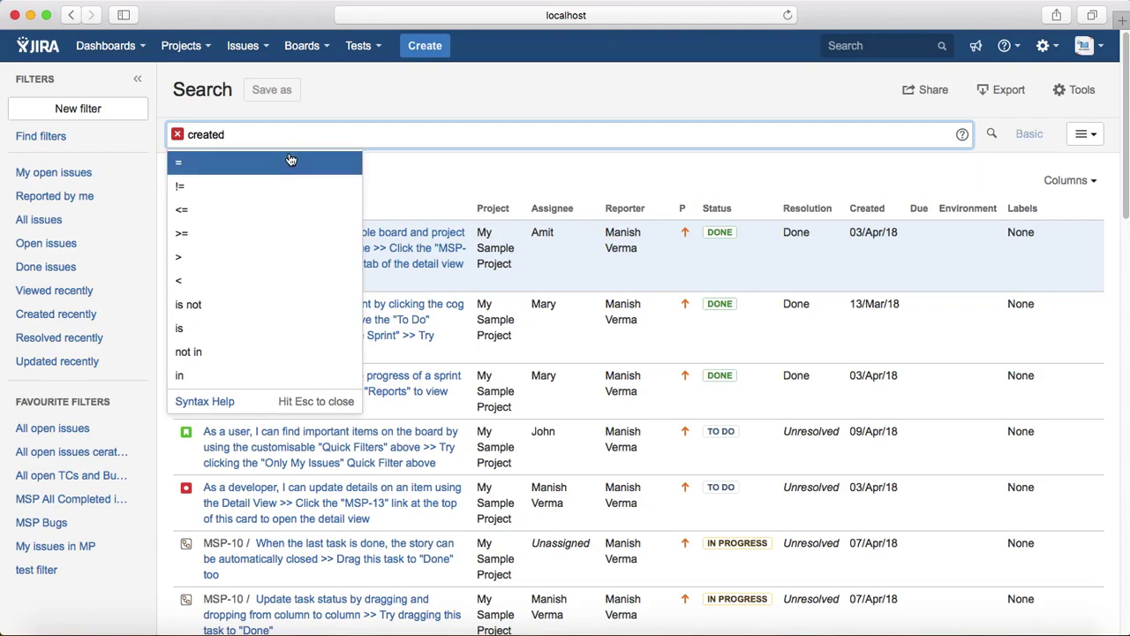
pyautogui.write('>=')
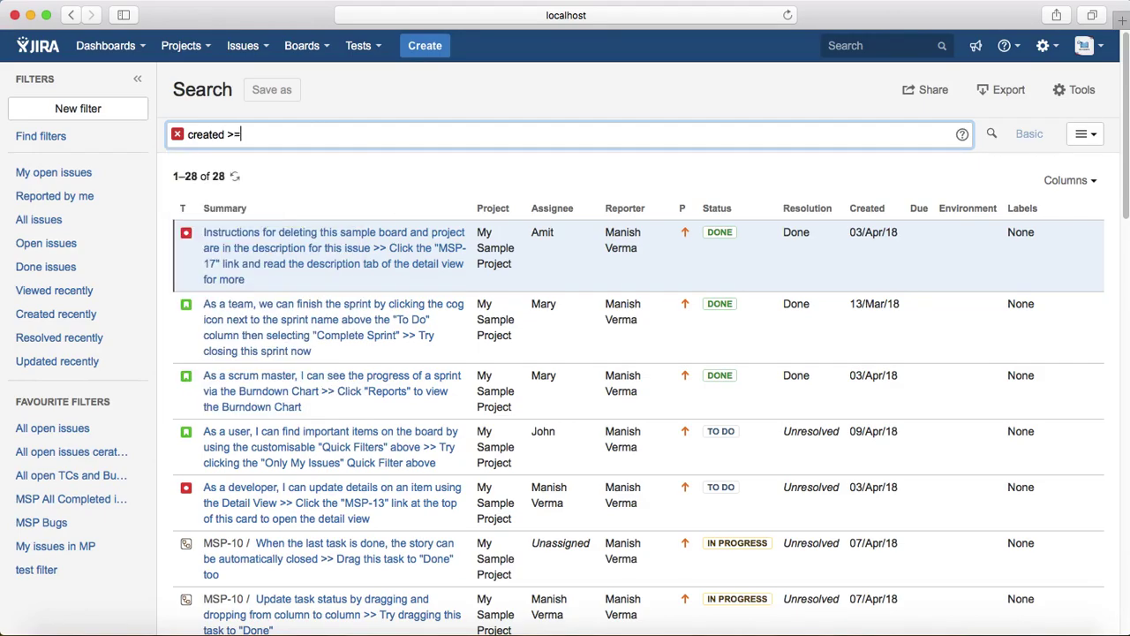
pyautogui.write(' sta')
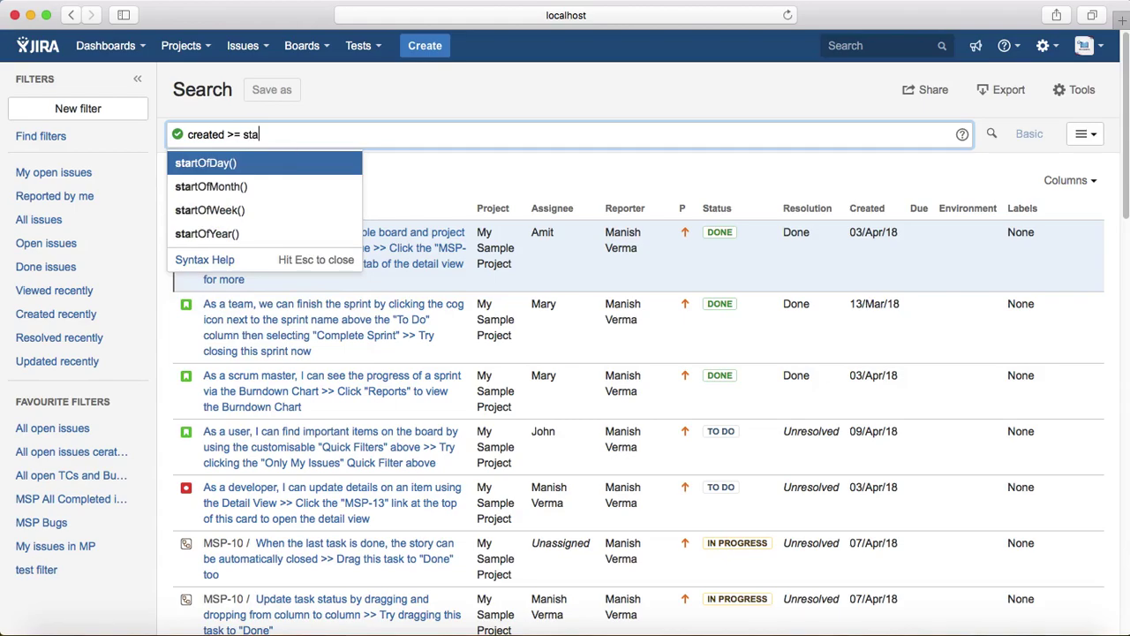
pyautogui.click(284, 166)
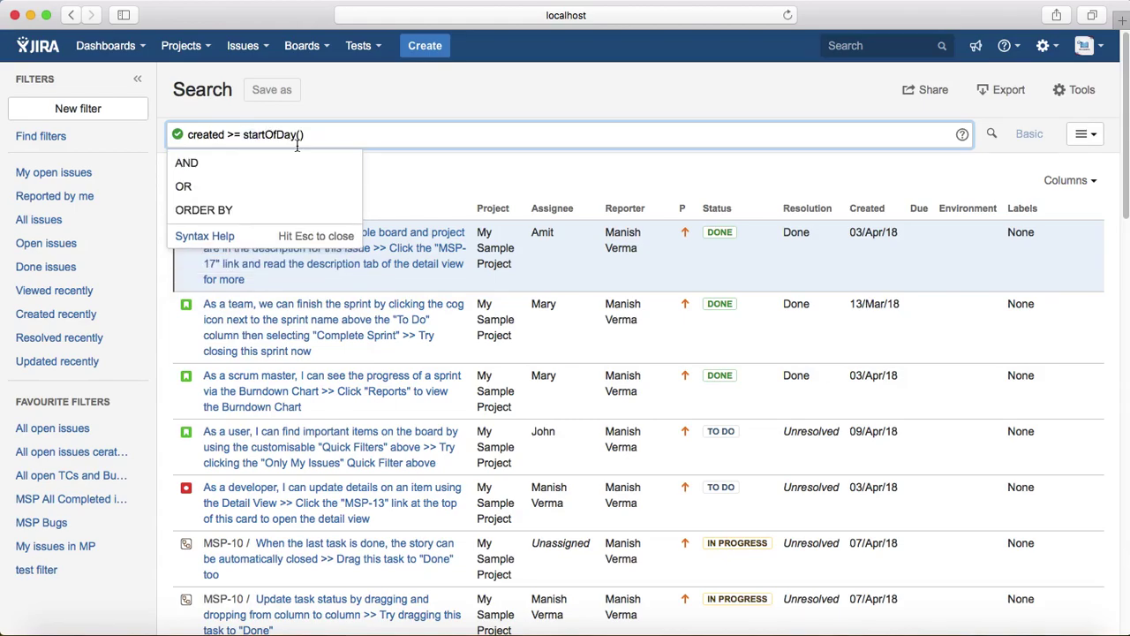
pyautogui.click(305, 134)
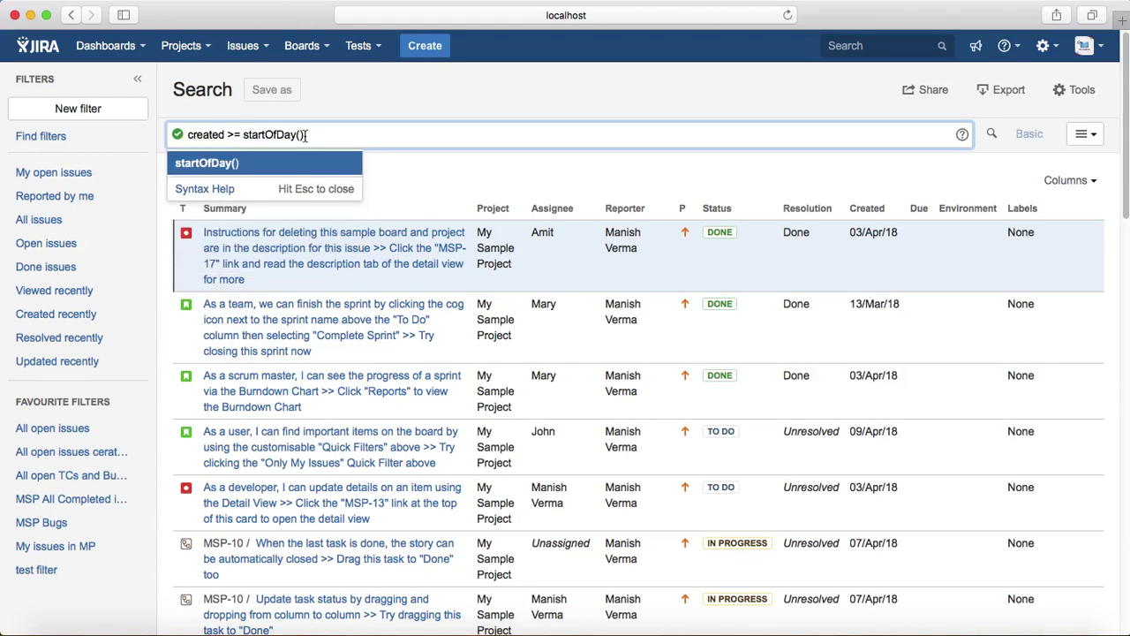
pyautogui.press('Escape')
pyautogui.write('"-2"')
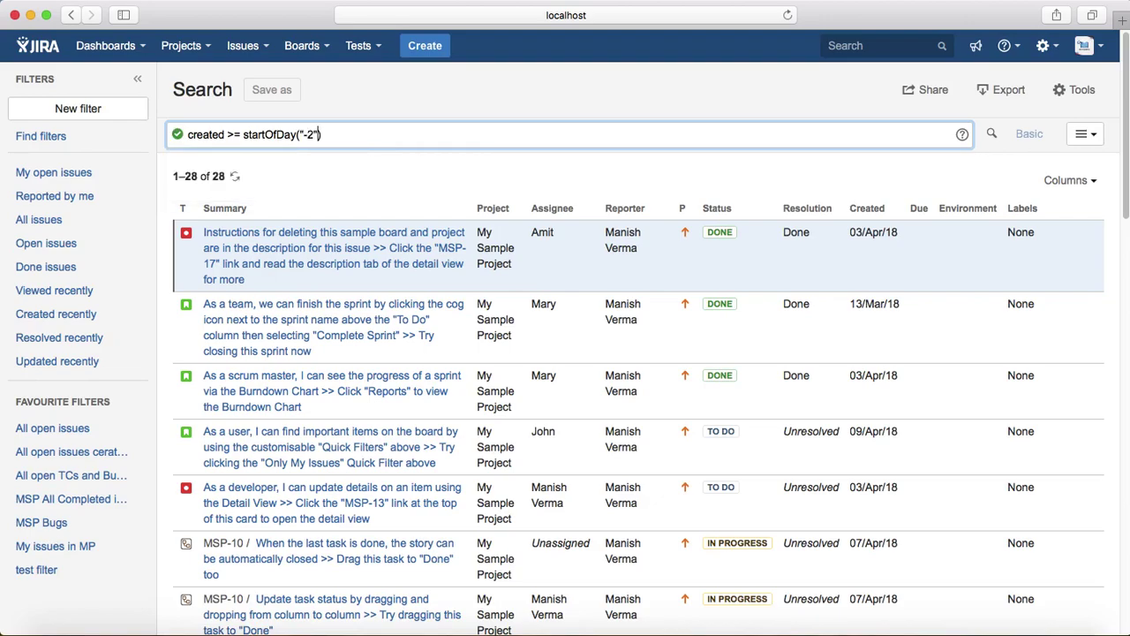
pyautogui.press('Return')
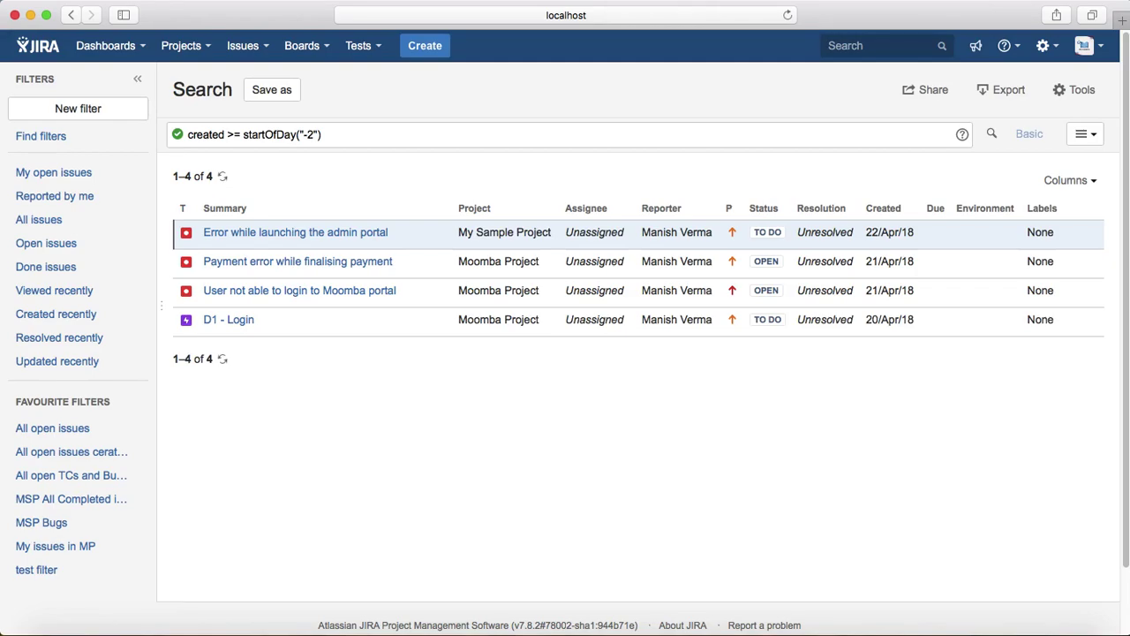
# Step: Change the date condition to created >= -4h
pyautogui.click(323, 137)
pyautogui.keyDown('shift'); pyautogui.click(245, 137); pyautogui.keyUp('shift')
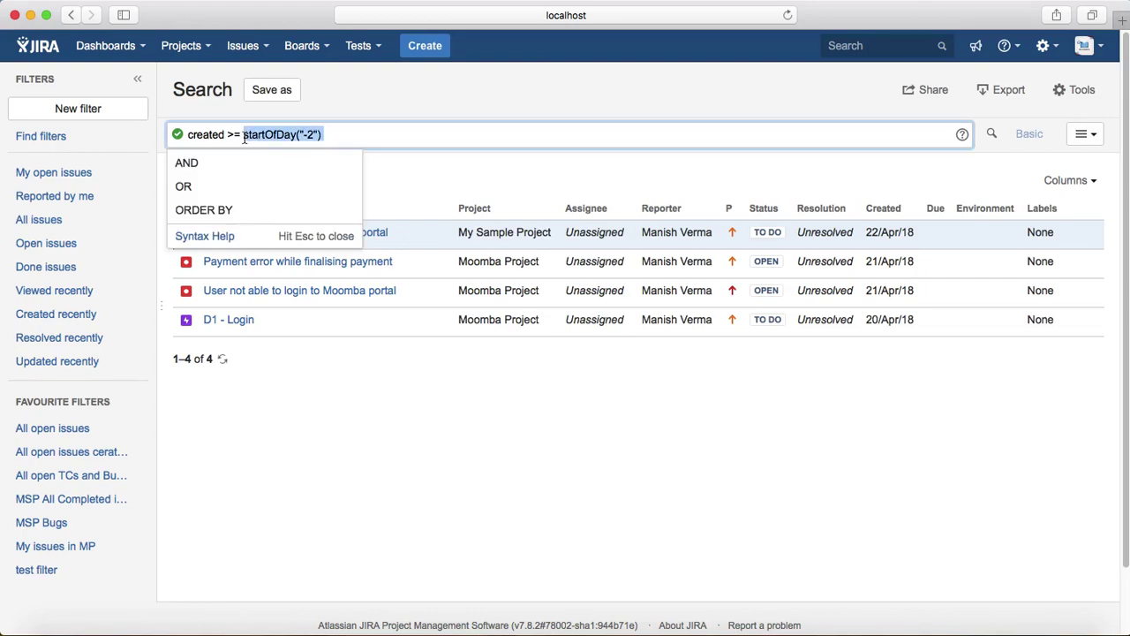
pyautogui.write('-8h')
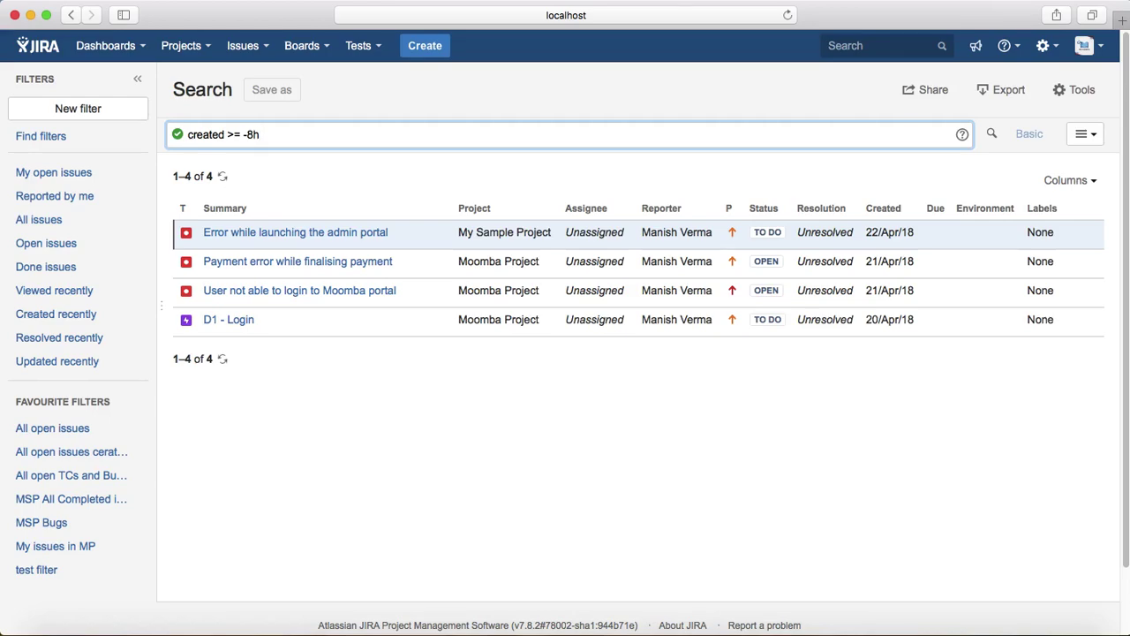
pyautogui.click(250, 134)
pyautogui.press('BackSpace')
pyautogui.write('4')
pyautogui.press('Right')
# Step: Add created < now() as the upper bound and run the query, which finds no issues
pyautogui.write('and ')
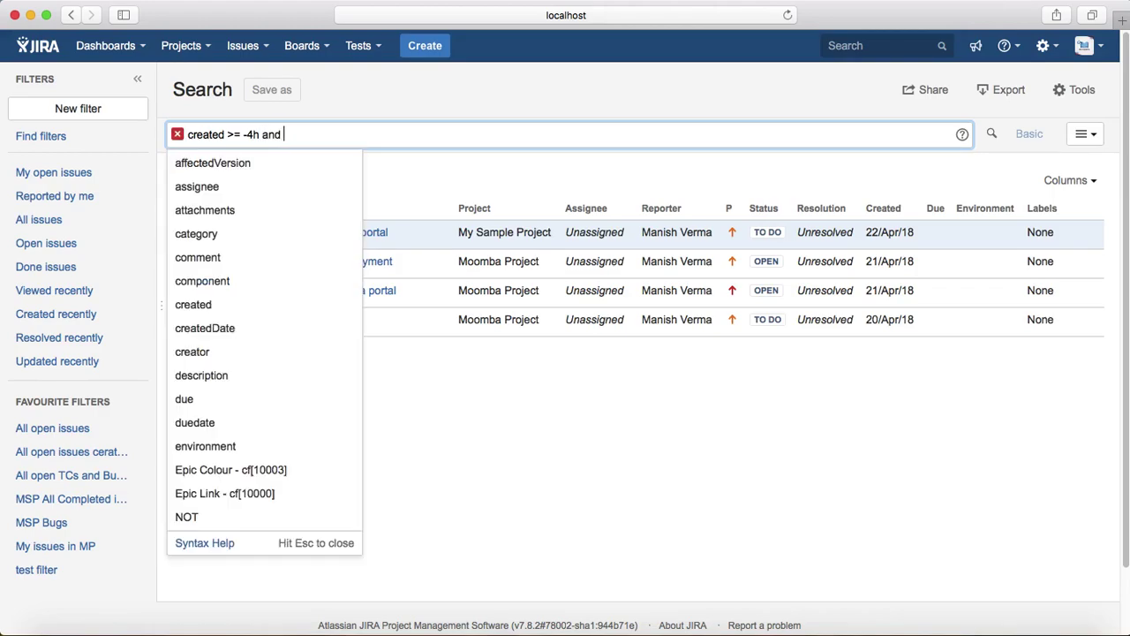
pyautogui.write('cre')
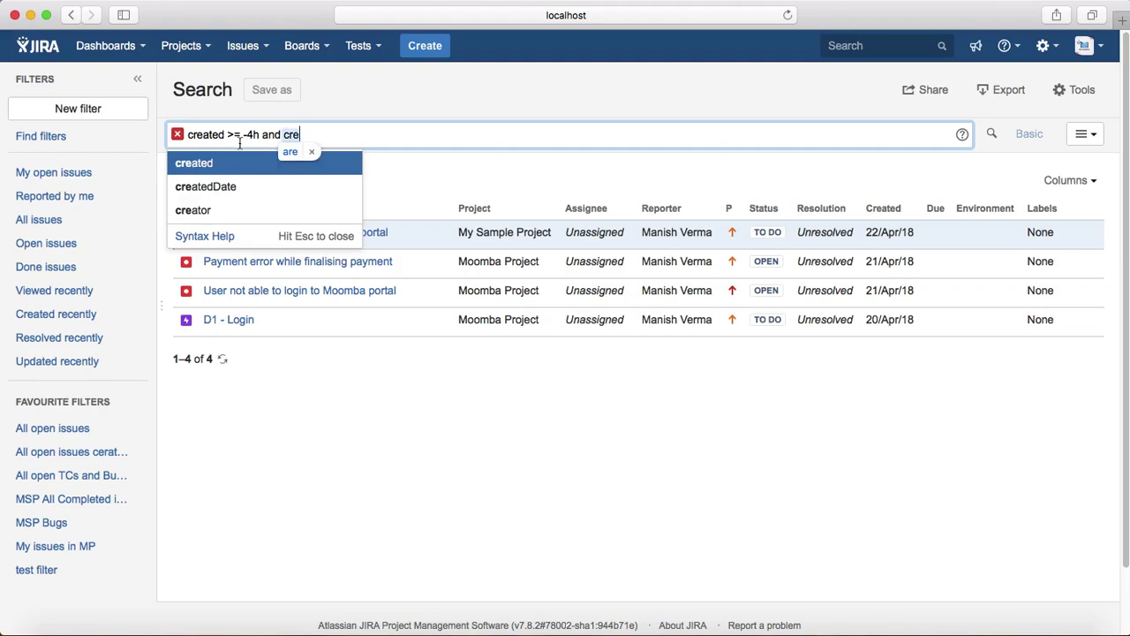
pyautogui.click(227, 168)
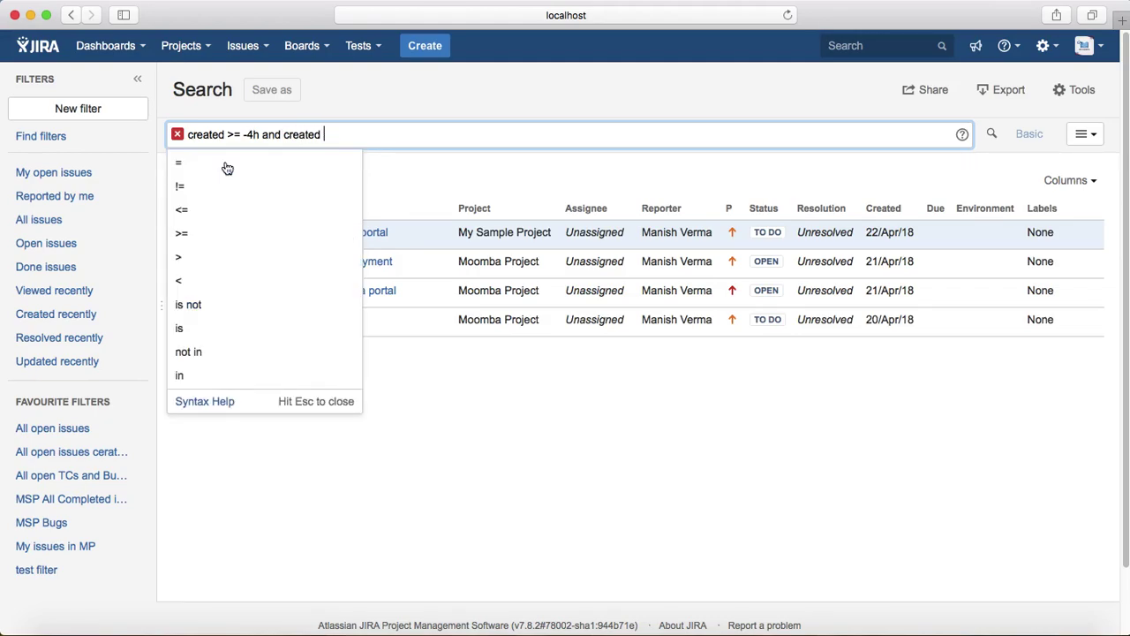
pyautogui.write('< ')
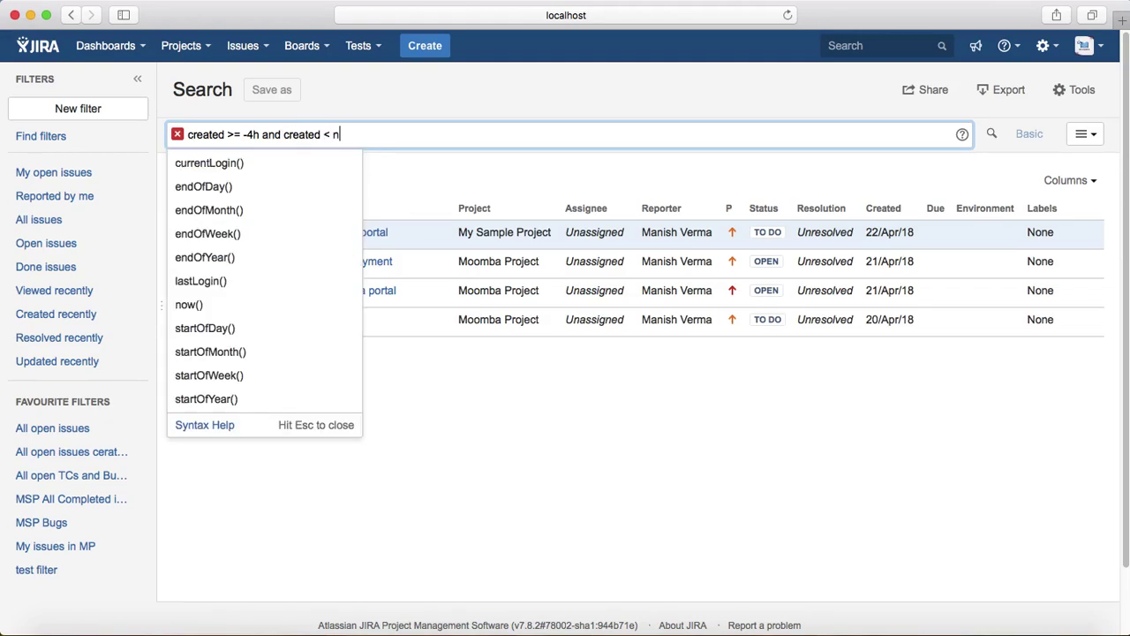
pyautogui.write('no')
pyautogui.click(224, 169)
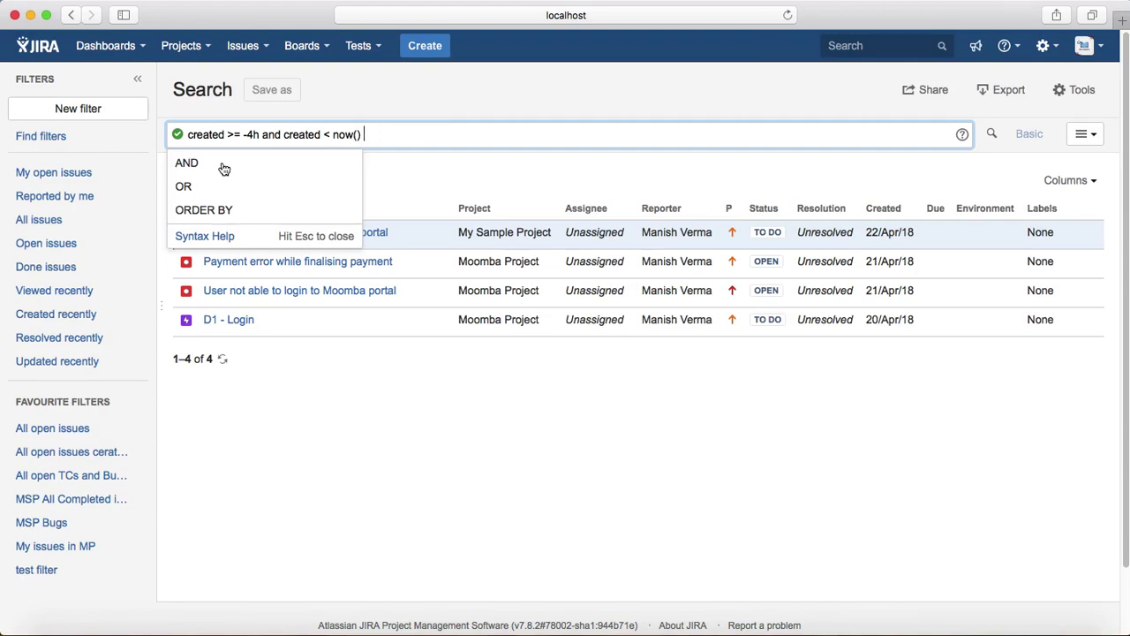
pyautogui.press('Return')
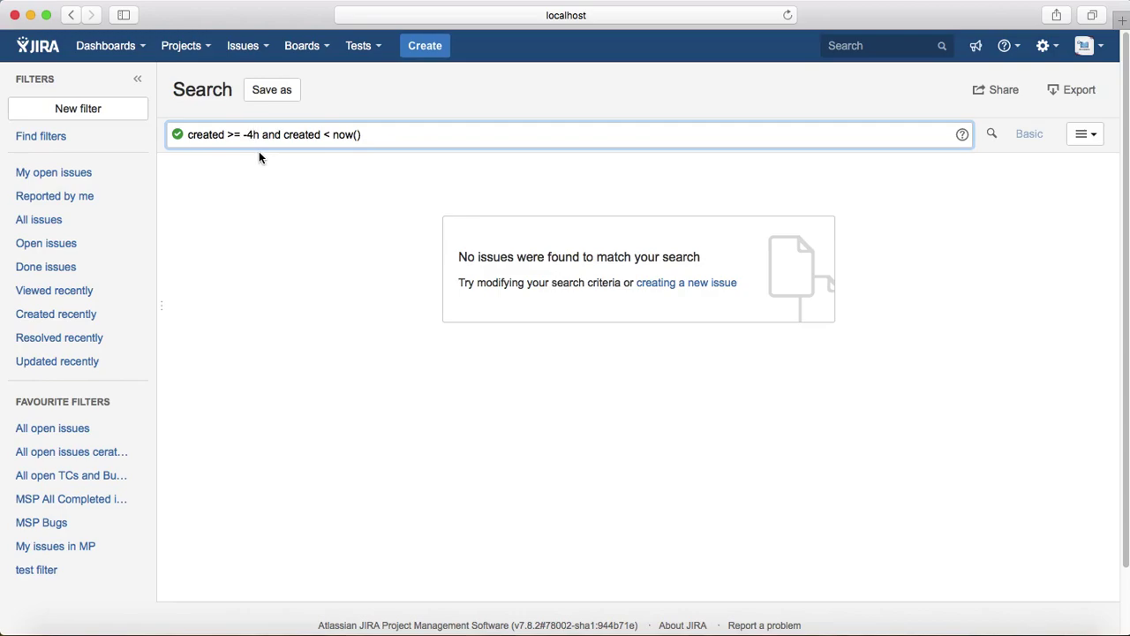
# Step: Widen the hour offset to -16h, returning the single 'Error while launching the admin portal' issue
pyautogui.press('BackSpace')
pyautogui.write('12')
pyautogui.press('BackSpace')
pyautogui.press('BackSpace')
pyautogui.write('16')
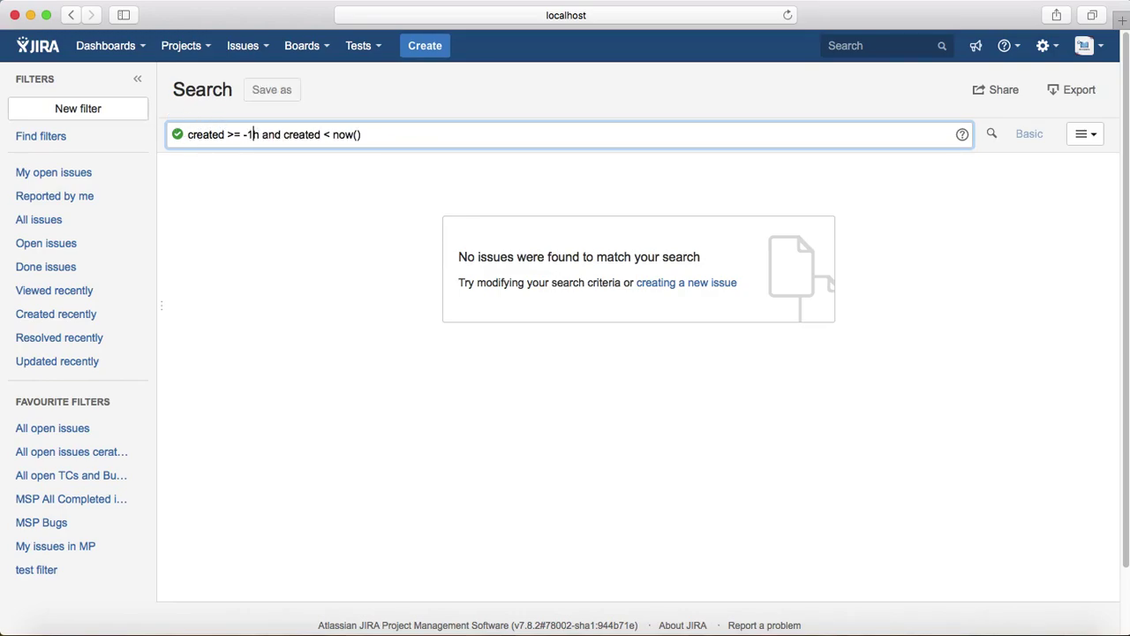
pyautogui.press('Return')
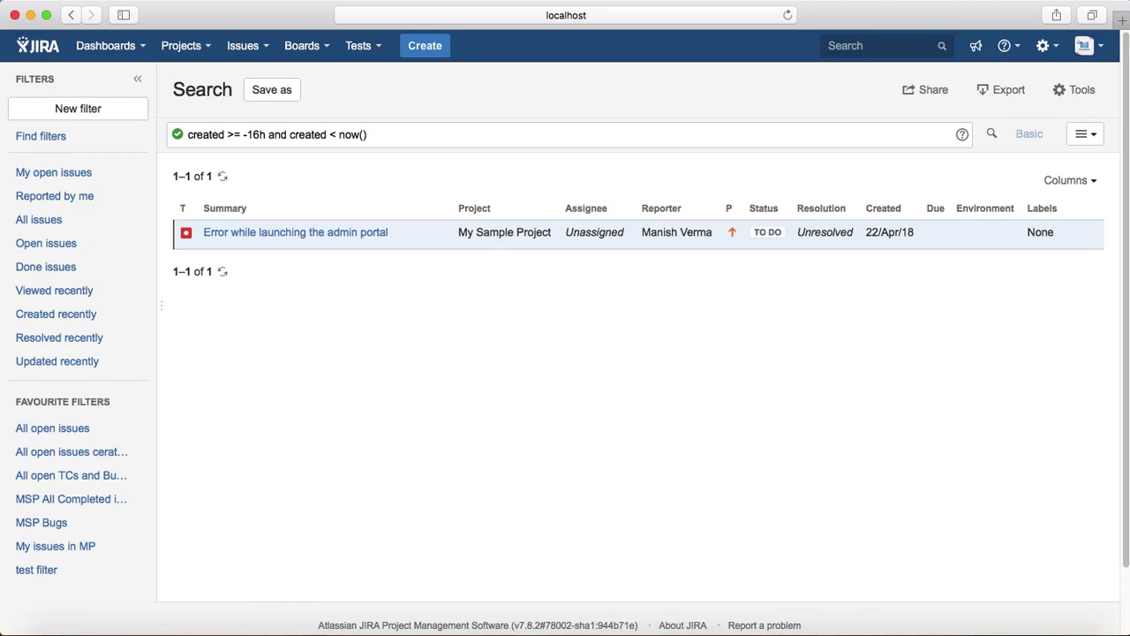
pyautogui.moveTo(369, 134); pyautogui.dragTo(183, 139)
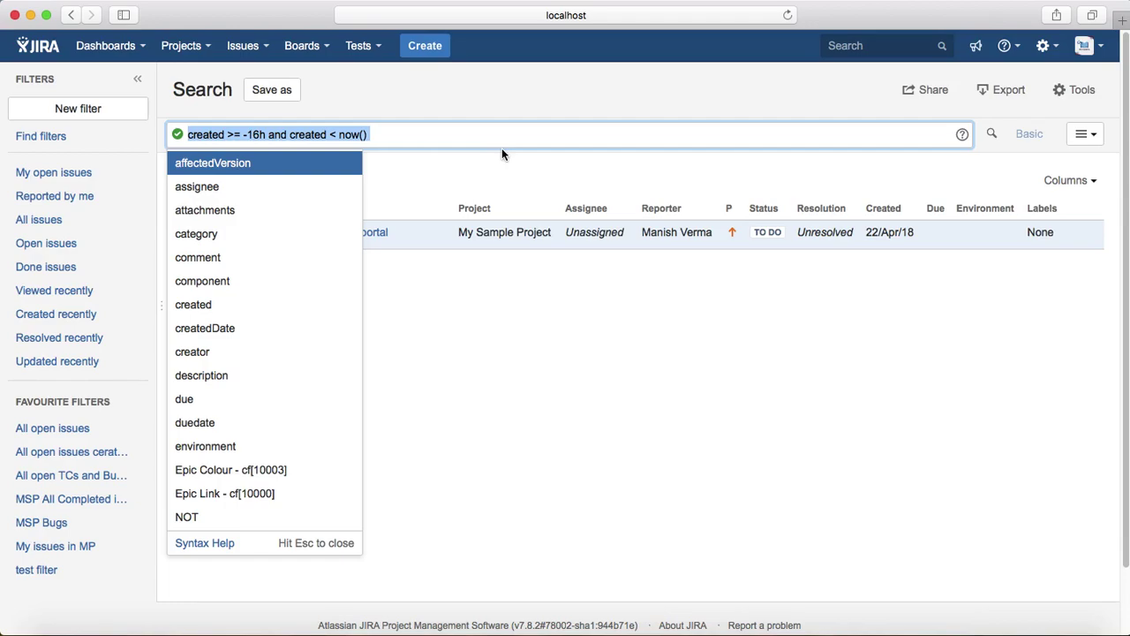
# Step: Search with assignee = a specific user picked from the autocomplete, and rerun the query
pyautogui.write('assi')
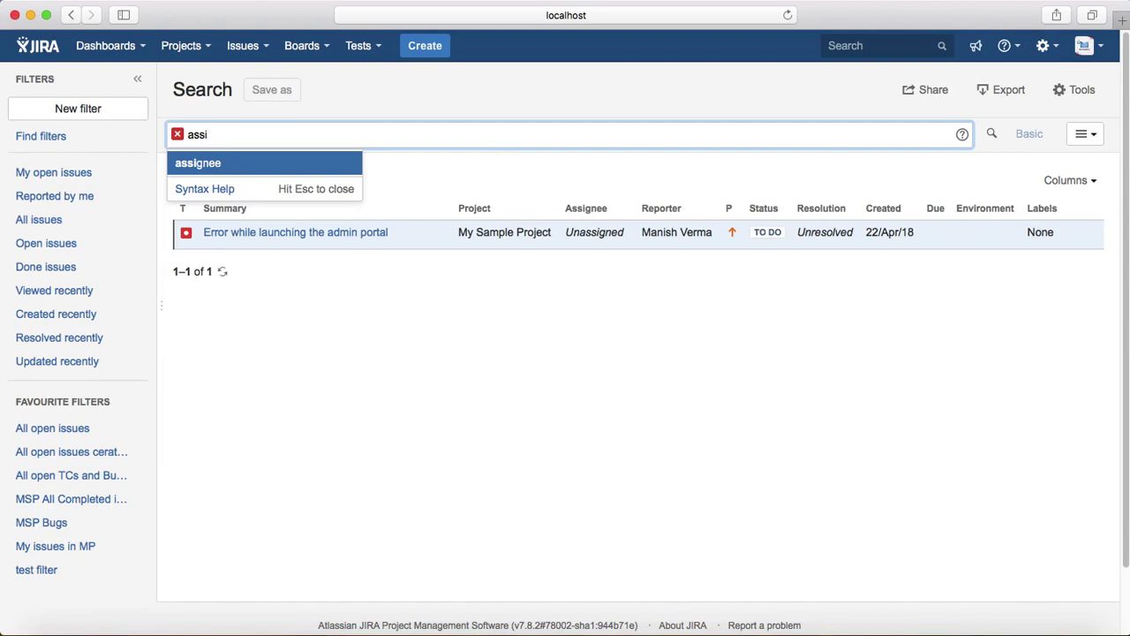
pyautogui.click(327, 164)
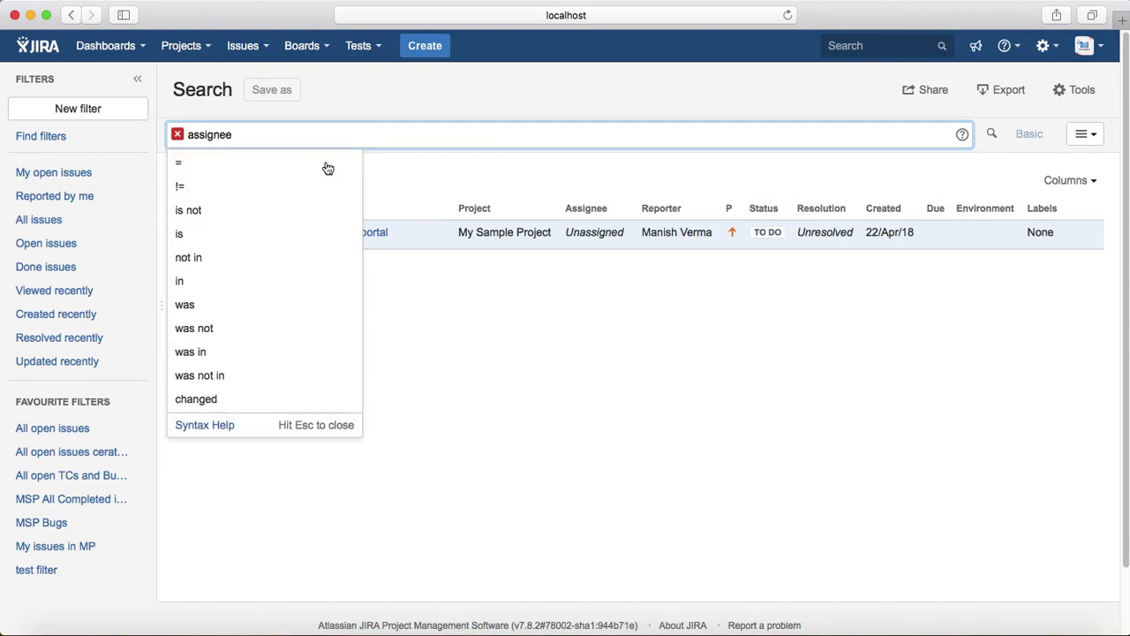
pyautogui.write('=')
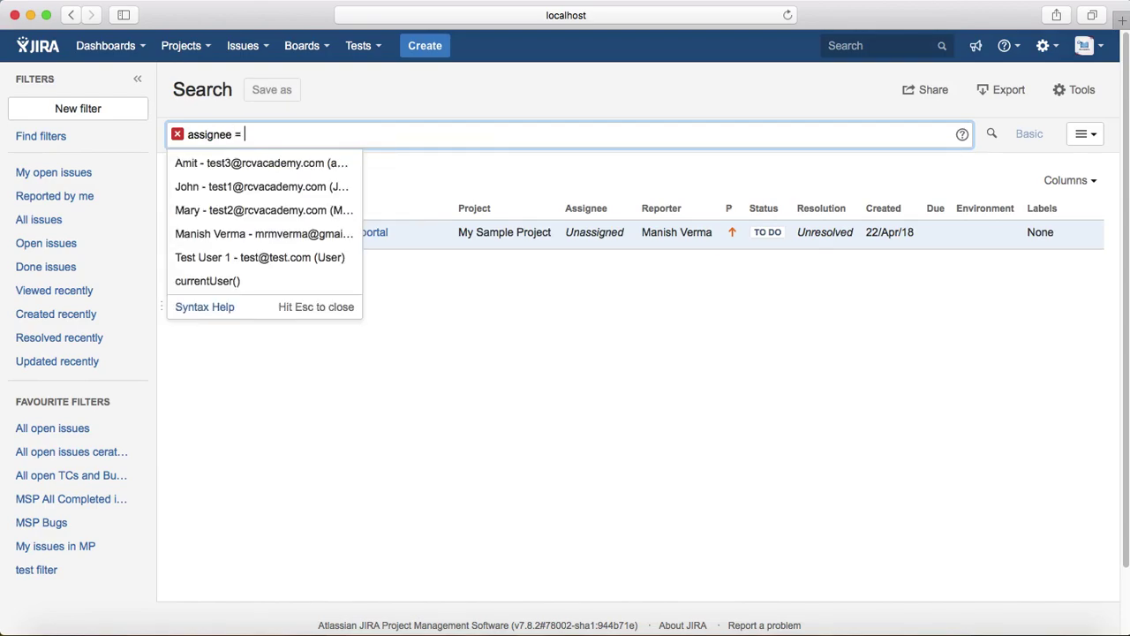
pyautogui.click(325, 233)
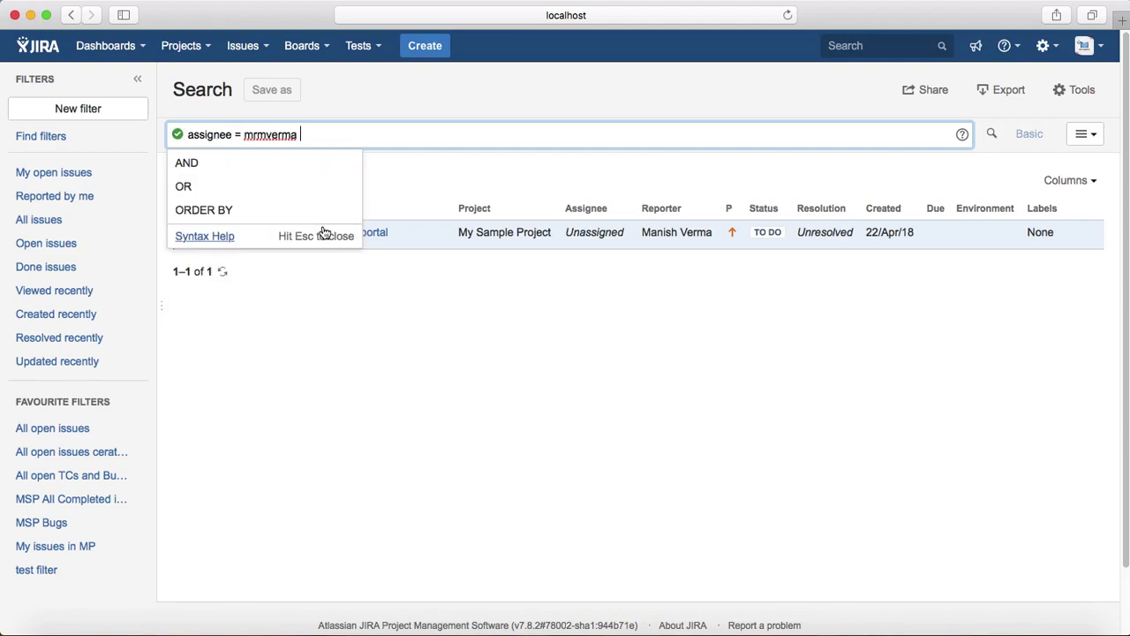
pyautogui.press('Return')
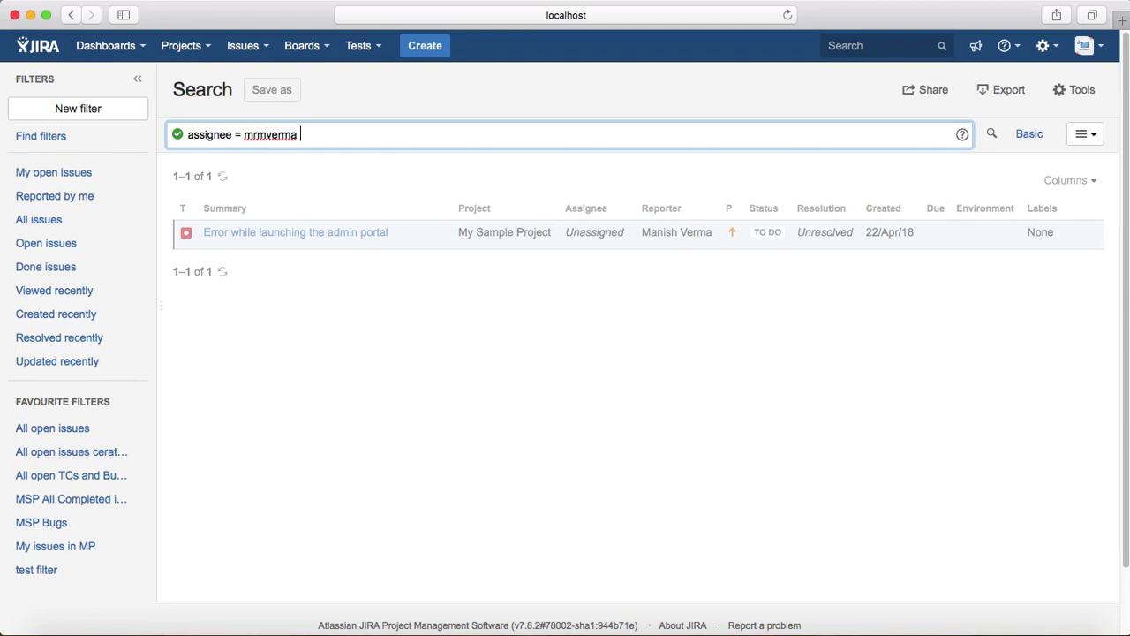
pyautogui.click(337, 136)
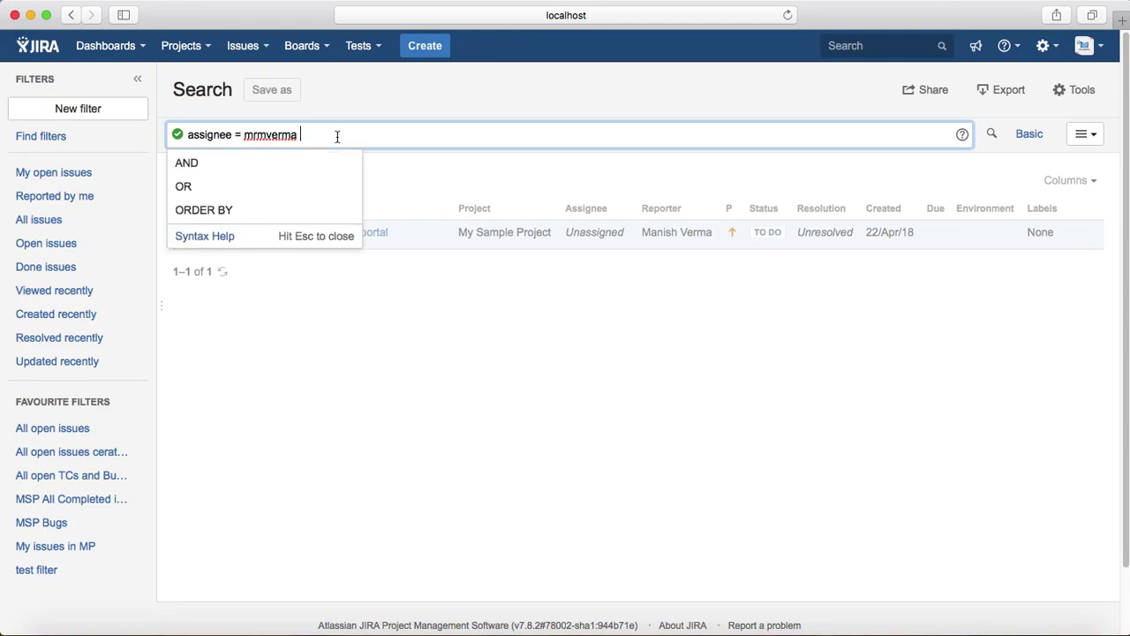
pyautogui.press('Return')
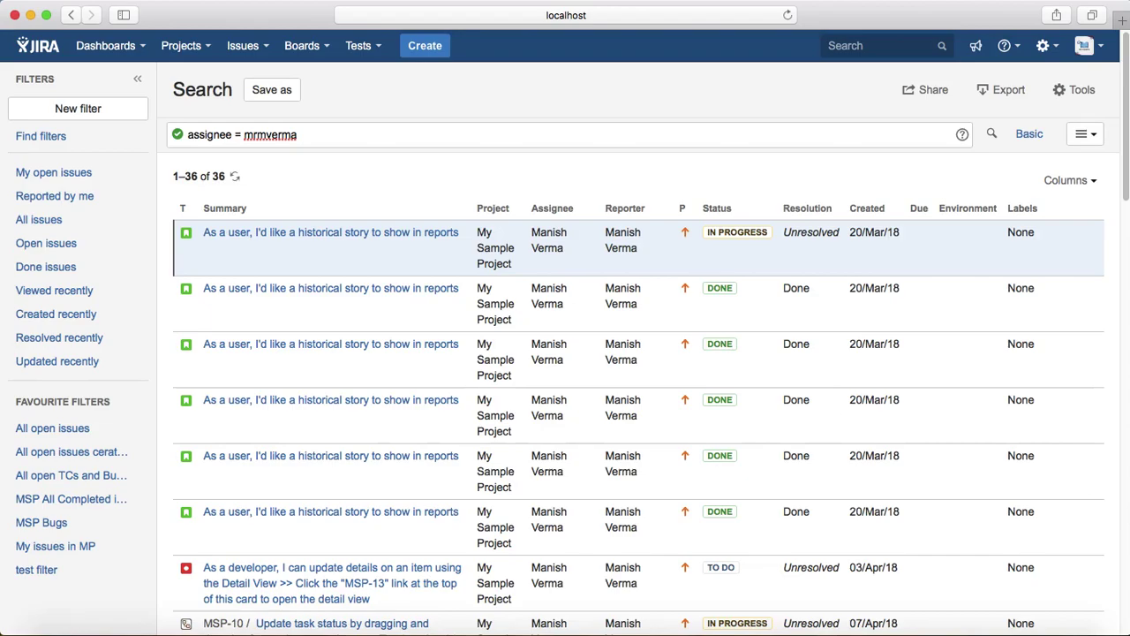
# Step: Replace the named assignee with currentUser() and run it, listing 36 issues
pyautogui.click(270, 133)
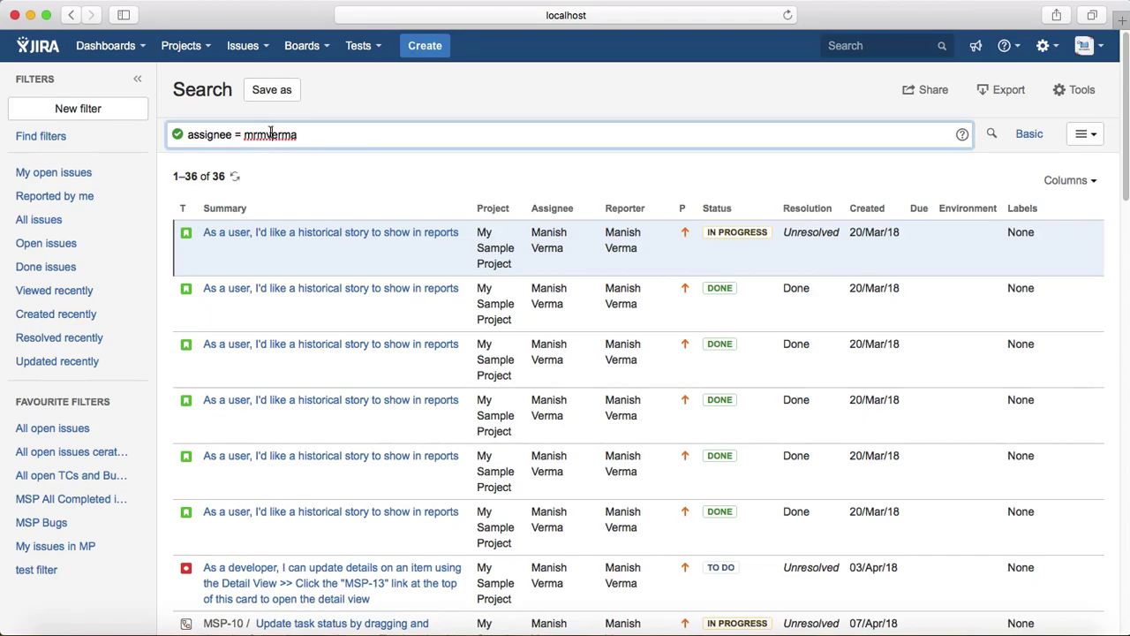
pyautogui.doubleClick(270, 133)
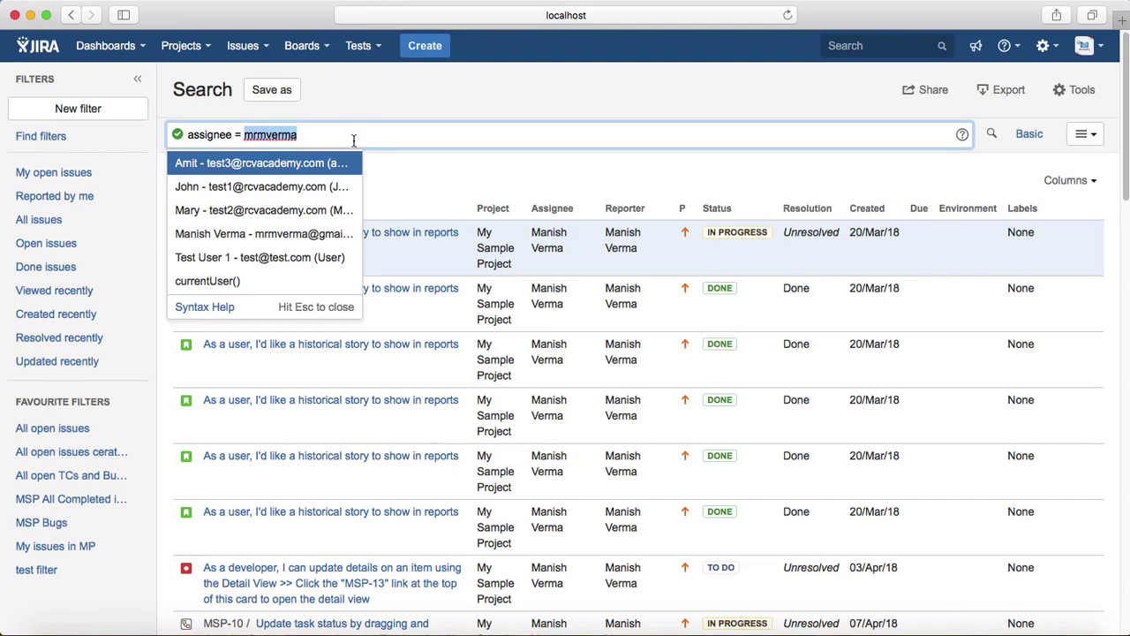
pyautogui.click(253, 281)
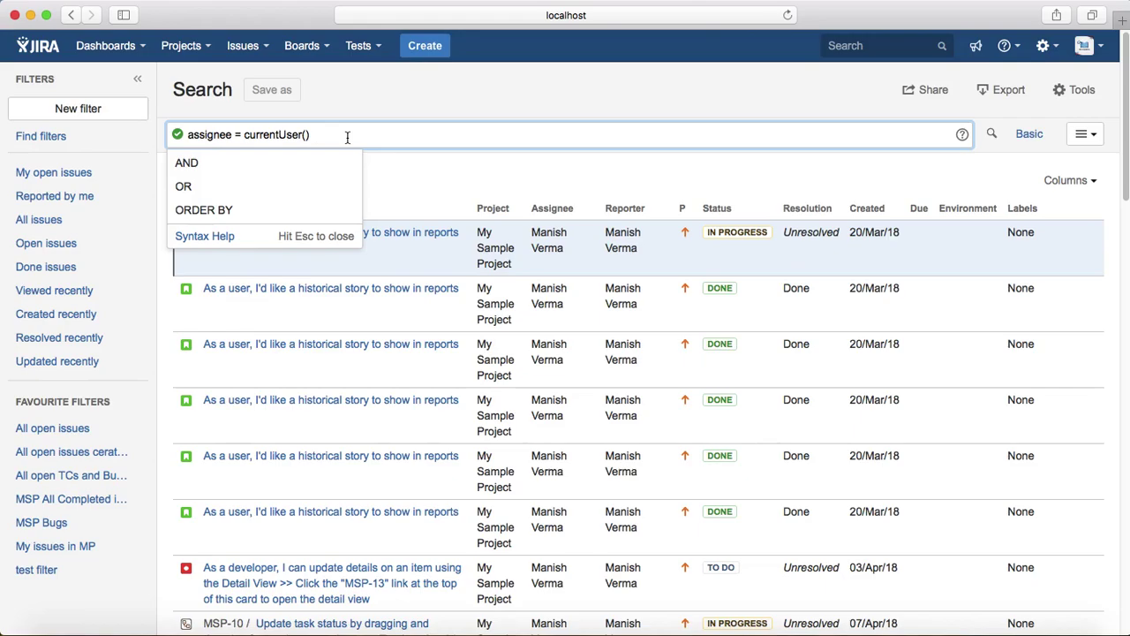
pyautogui.press('Return')
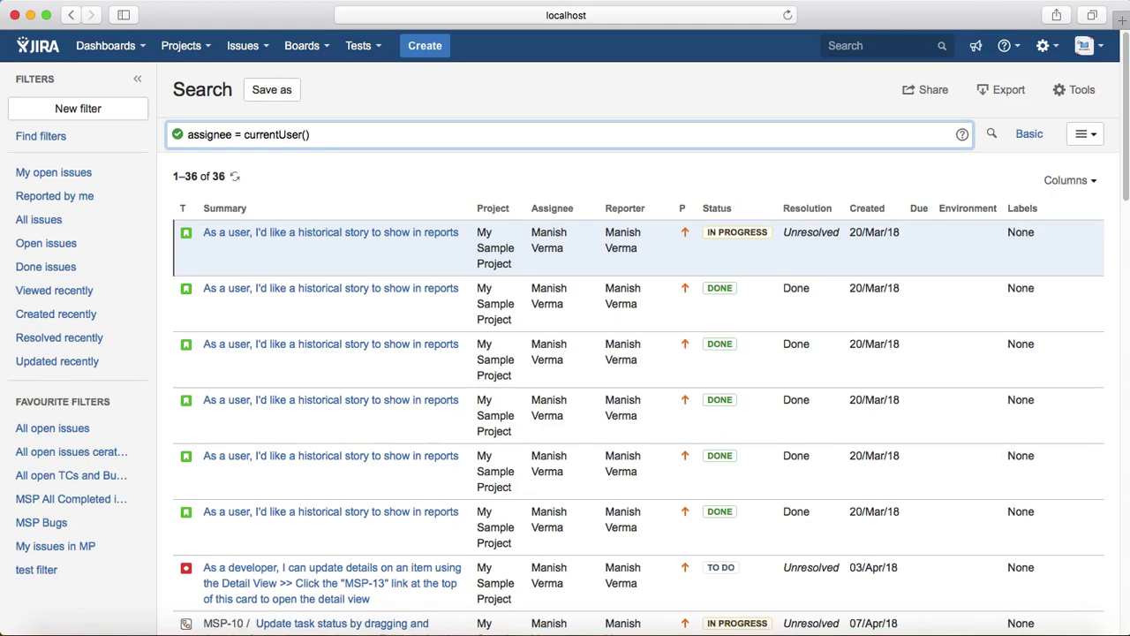
# Step: Search creator in membersOf("jira-software-users"), returning 84 issues
pyautogui.moveTo(333, 133); pyautogui.dragTo(178, 119)
pyautogui.write('cre')
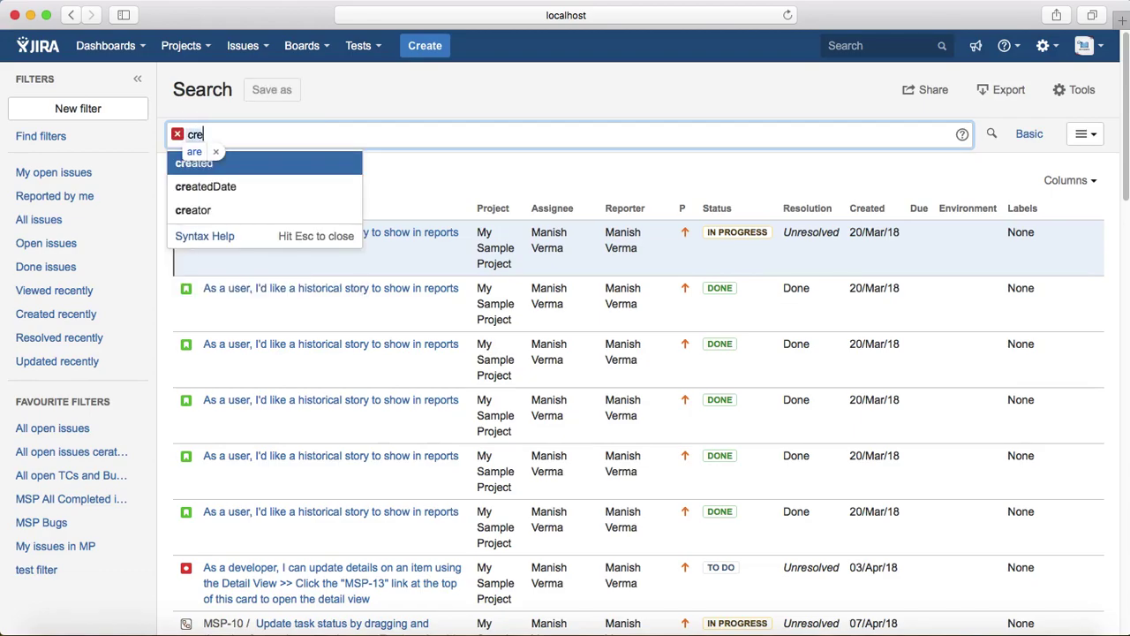
pyautogui.click(210, 216)
pyautogui.click(194, 282)
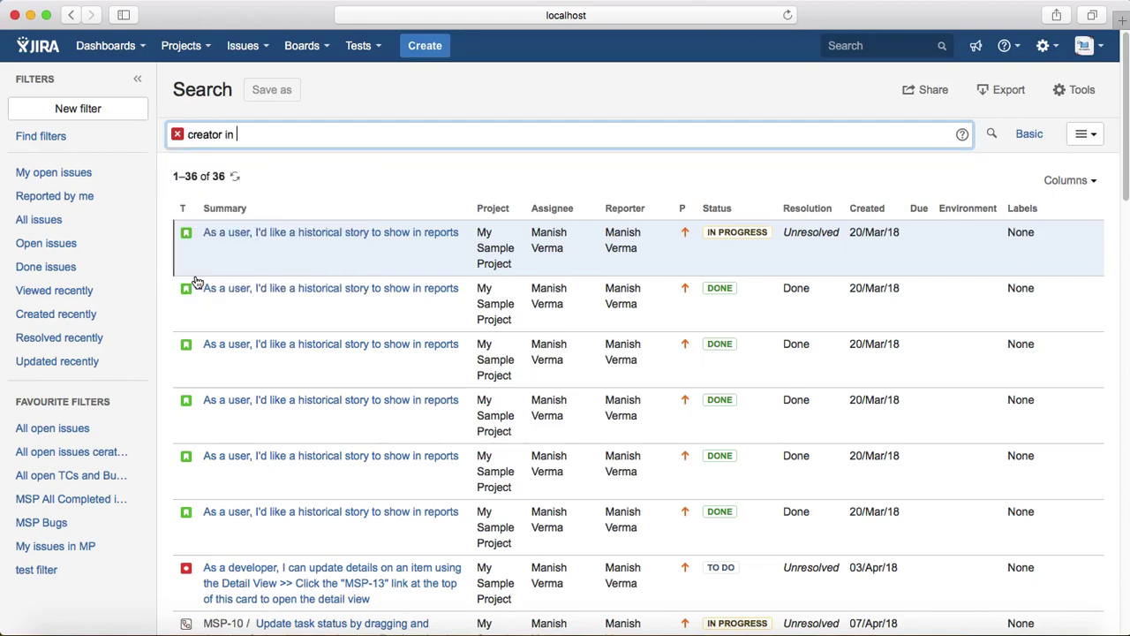
pyautogui.click(210, 281)
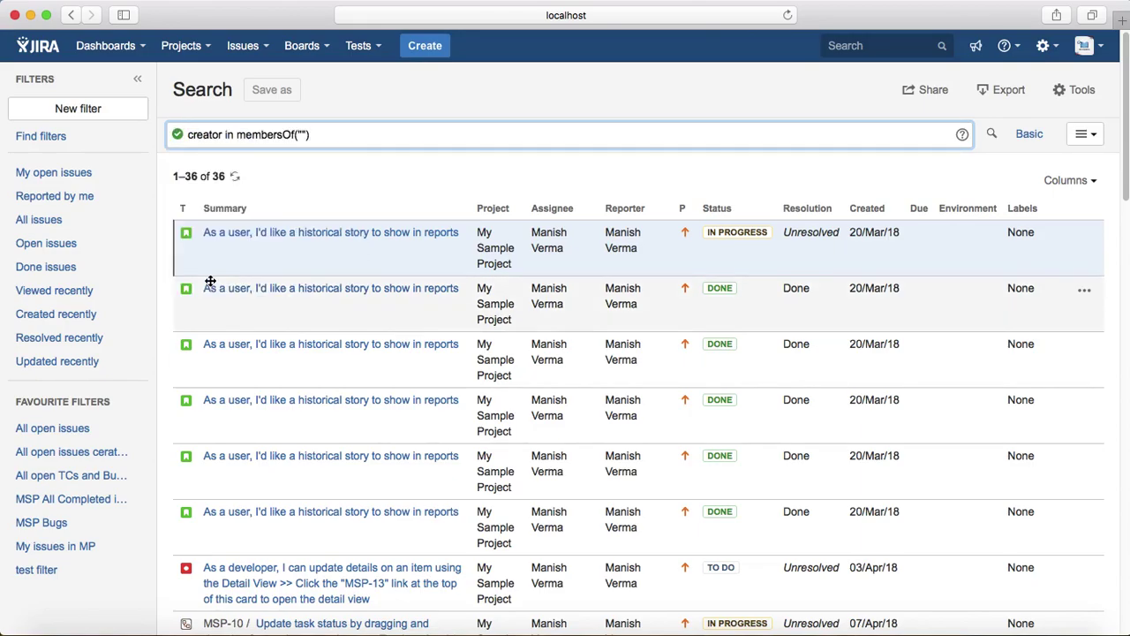
pyautogui.click(301, 134)
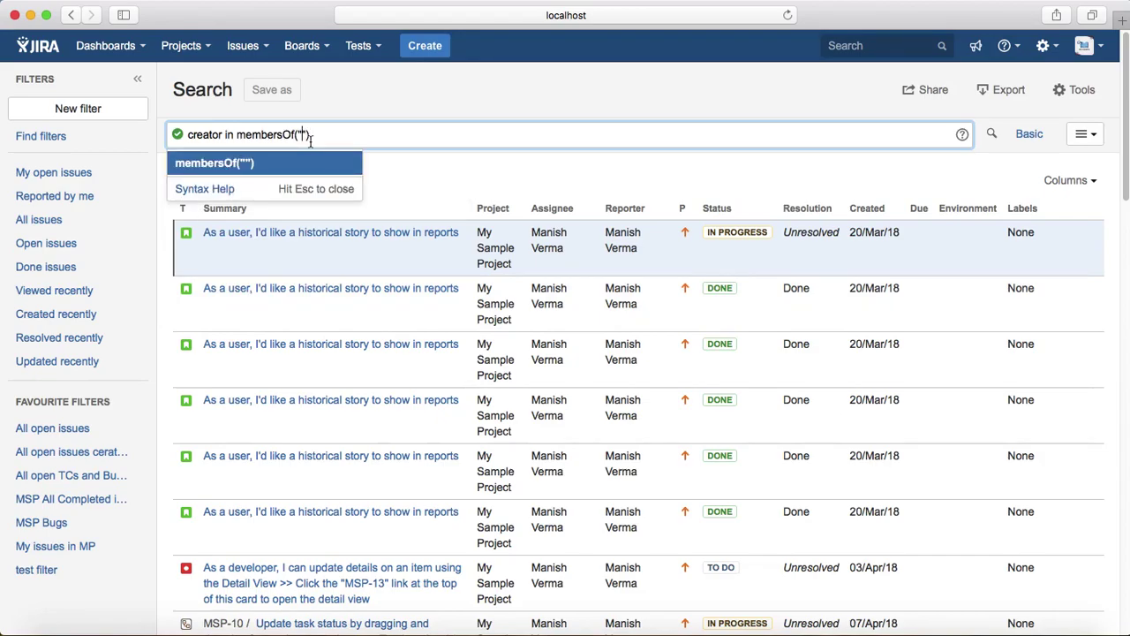
pyautogui.write('jira-software-users')
pyautogui.press('Return')
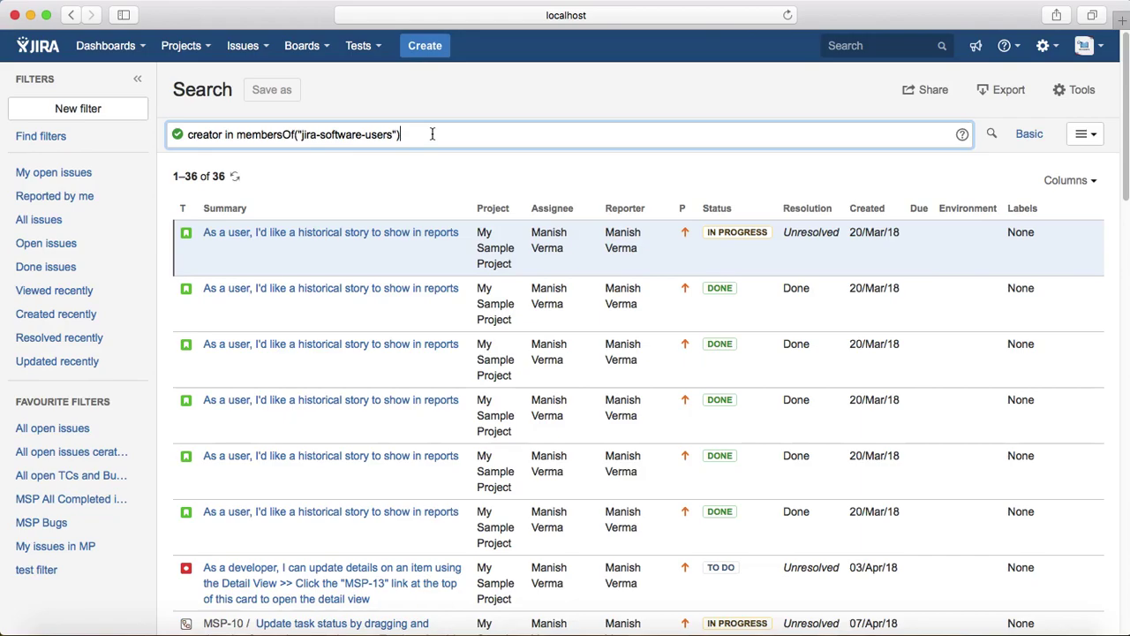
pyautogui.press('Return')
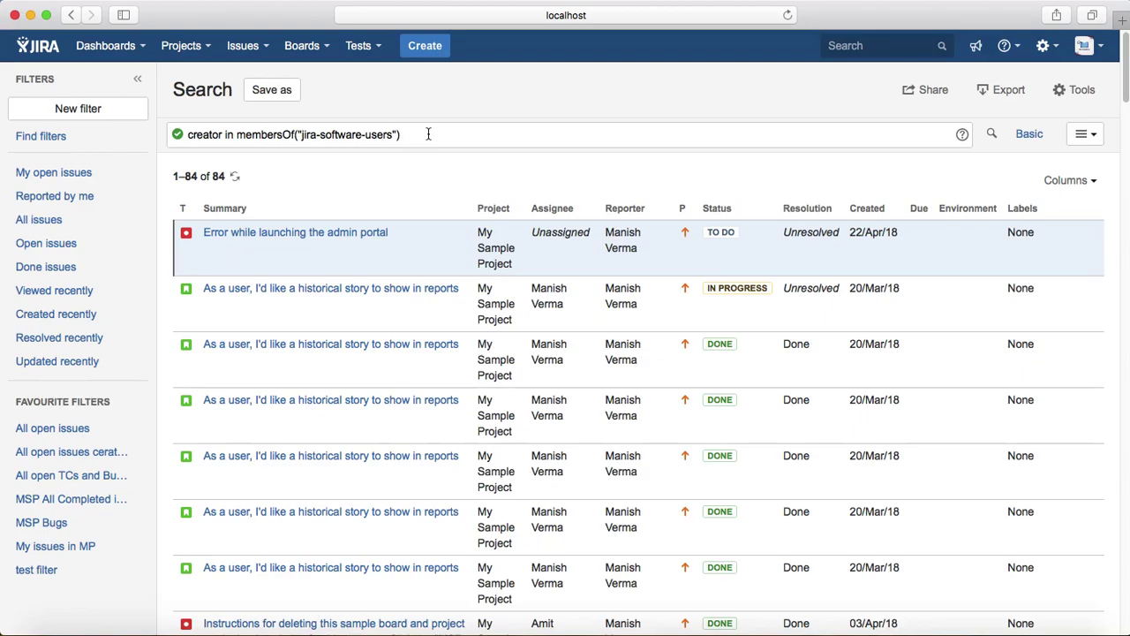
pyautogui.moveTo(418, 141); pyautogui.dragTo(180, 139)
# Step: Run issue in watchedIssues() to list the 15 watched issues
pyautogui.write('iss')
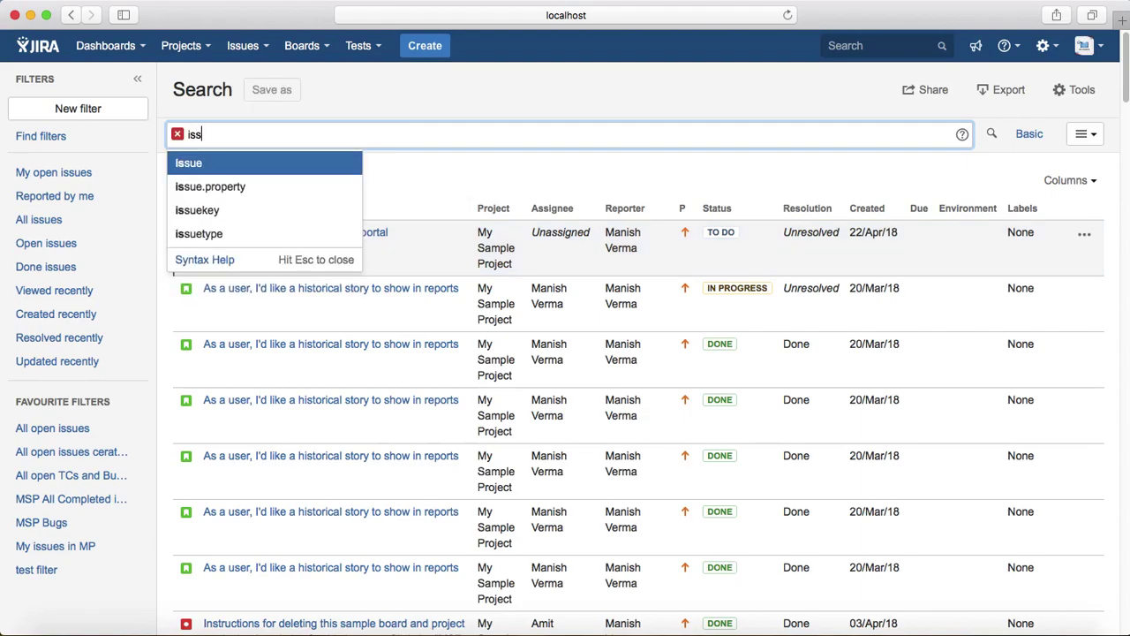
pyautogui.click(253, 165)
pyautogui.write('in ')
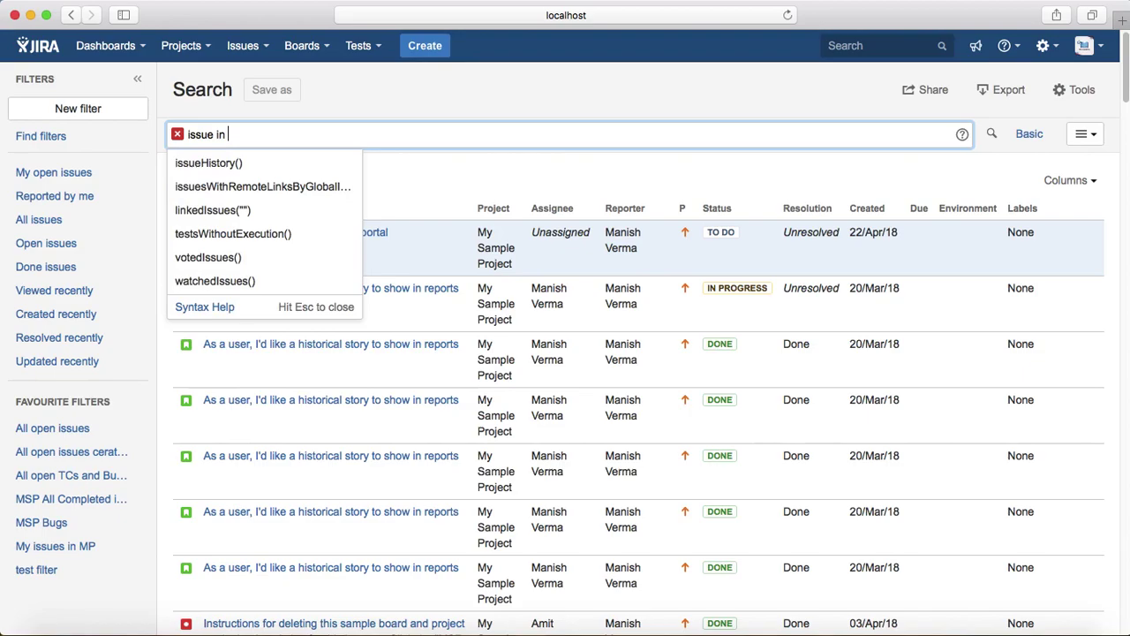
pyautogui.write('wa')
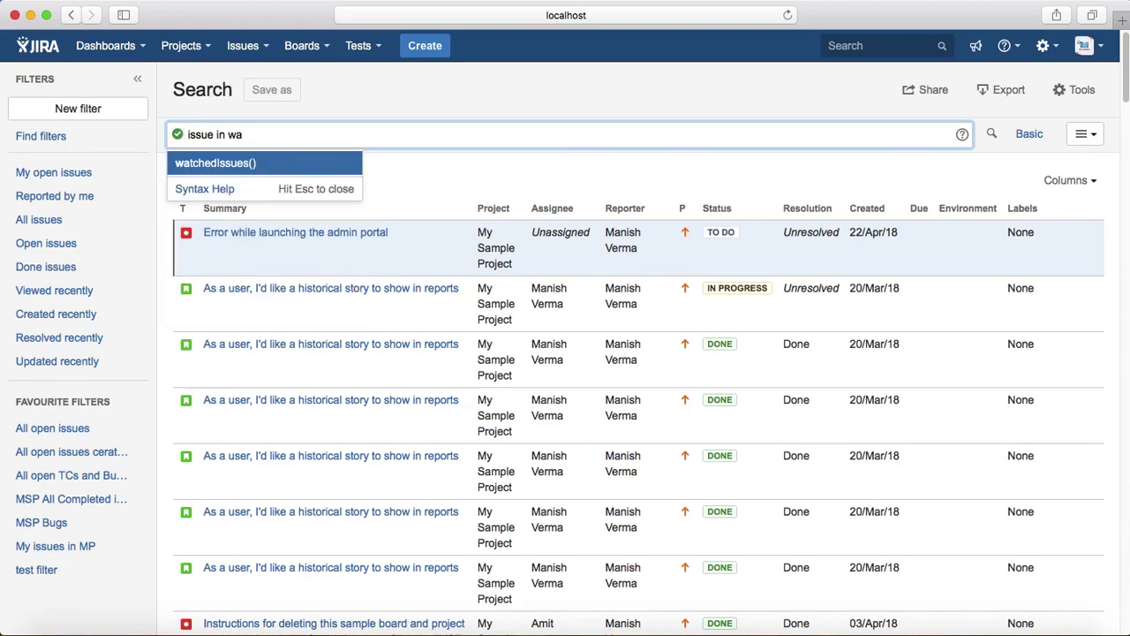
pyautogui.click(236, 164)
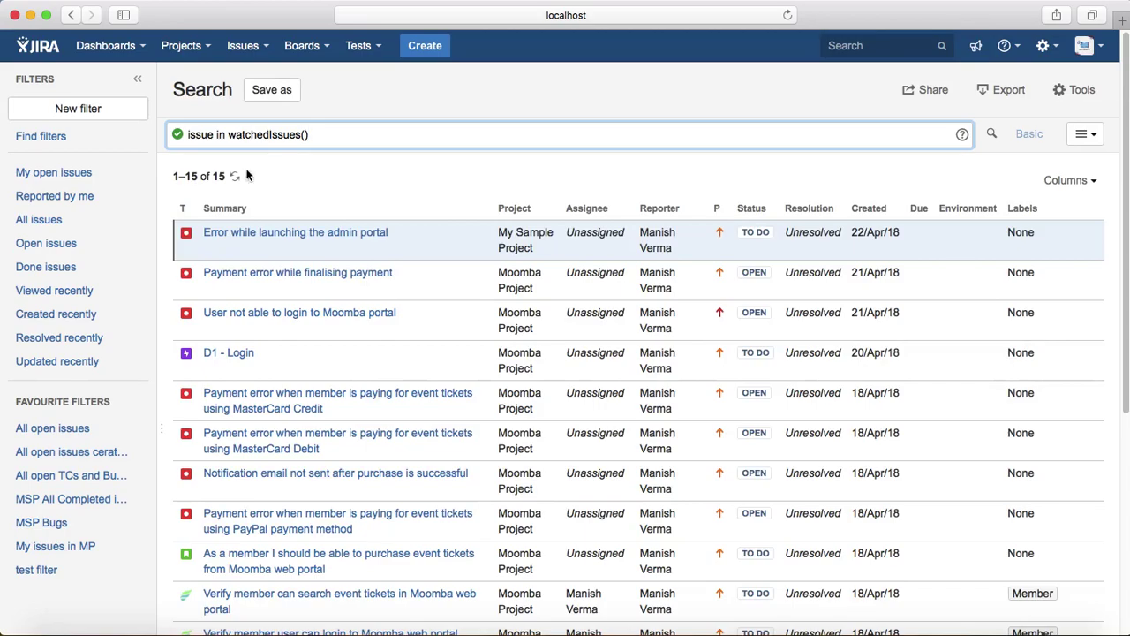
pyautogui.moveTo(342, 134); pyautogui.dragTo(181, 134)
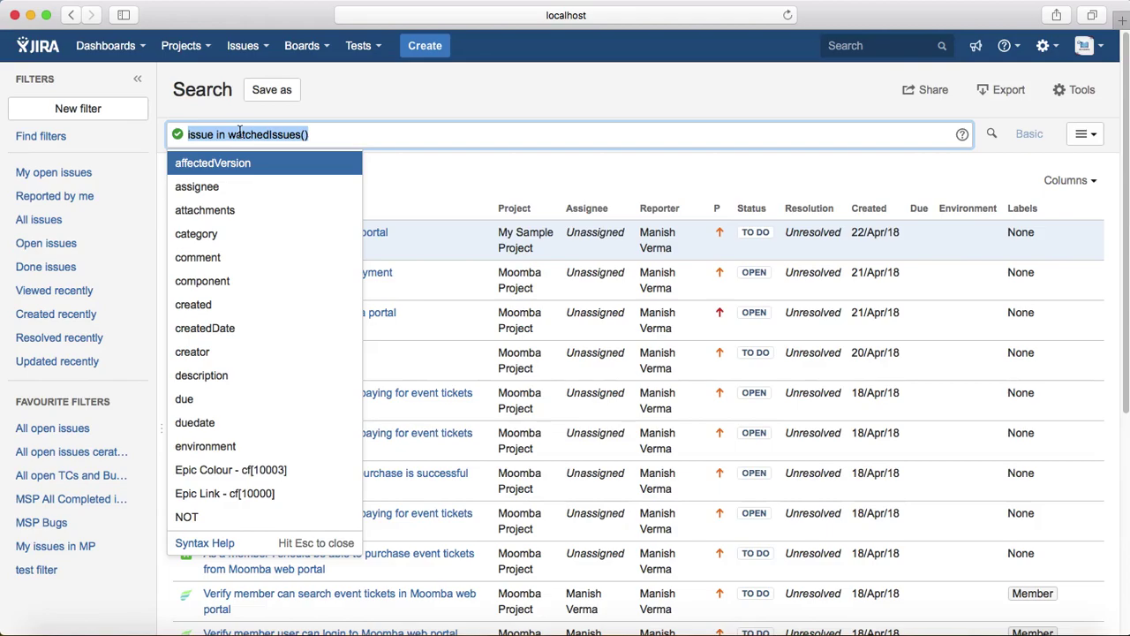
# Step: Replace the query with issue in issueHistory(), listing 34 recently viewed issues
pyautogui.press('BackSpace')
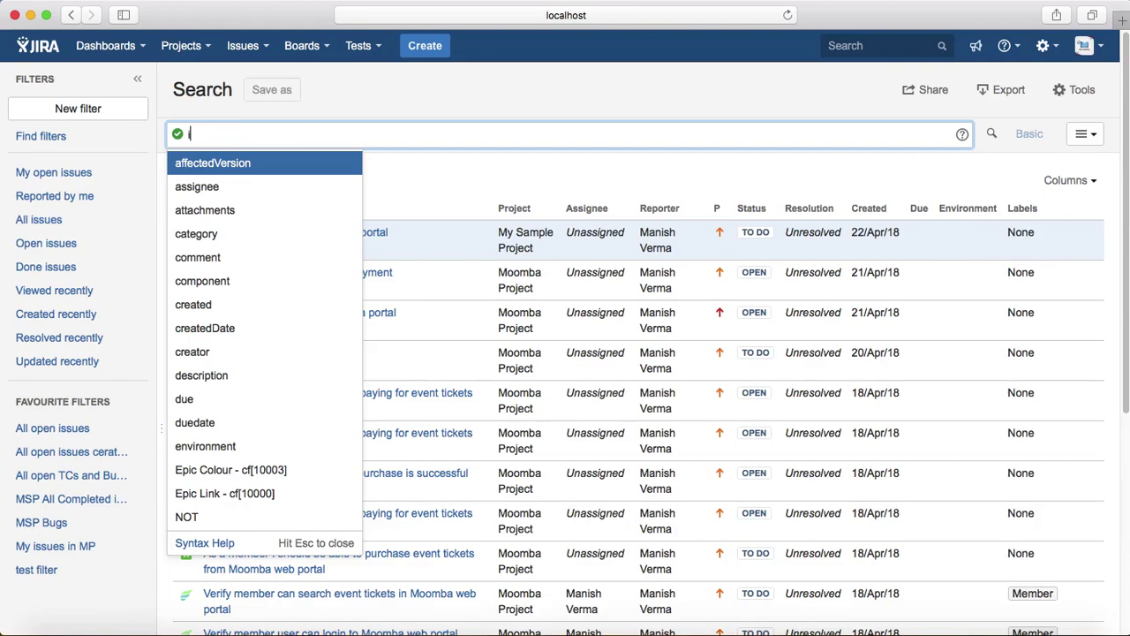
pyautogui.write('issue')
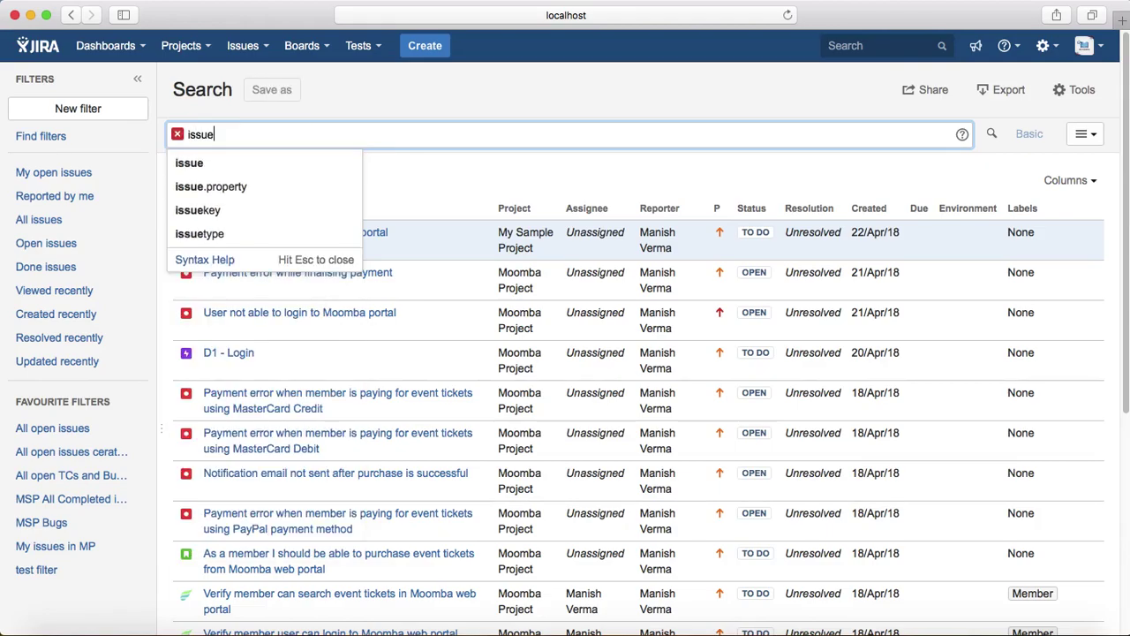
pyautogui.write(' in ')
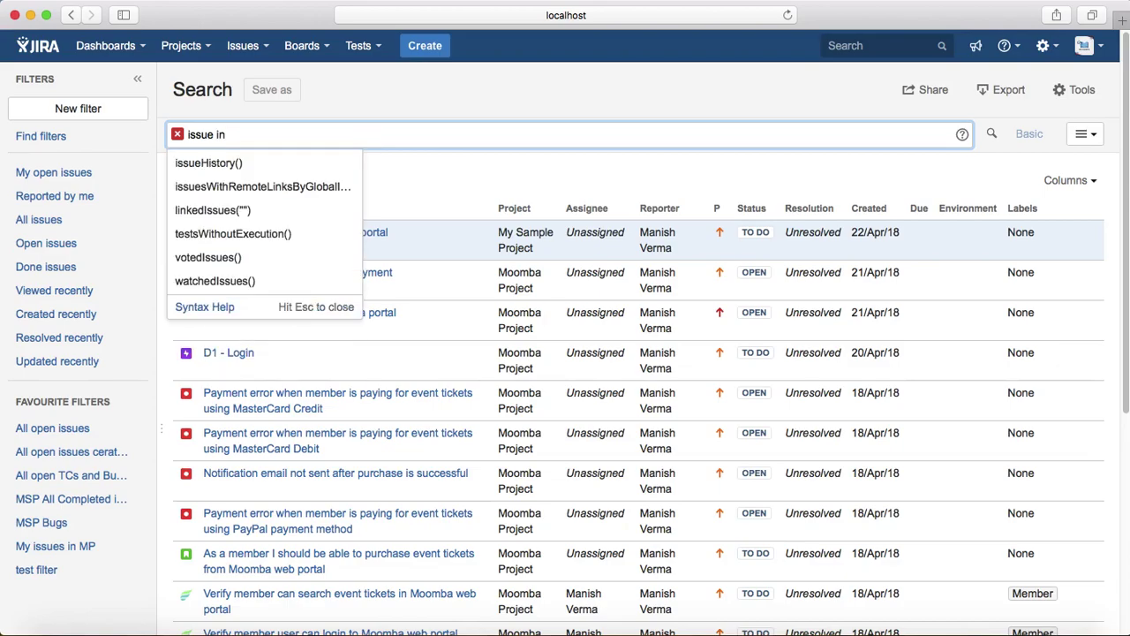
pyautogui.write('iss')
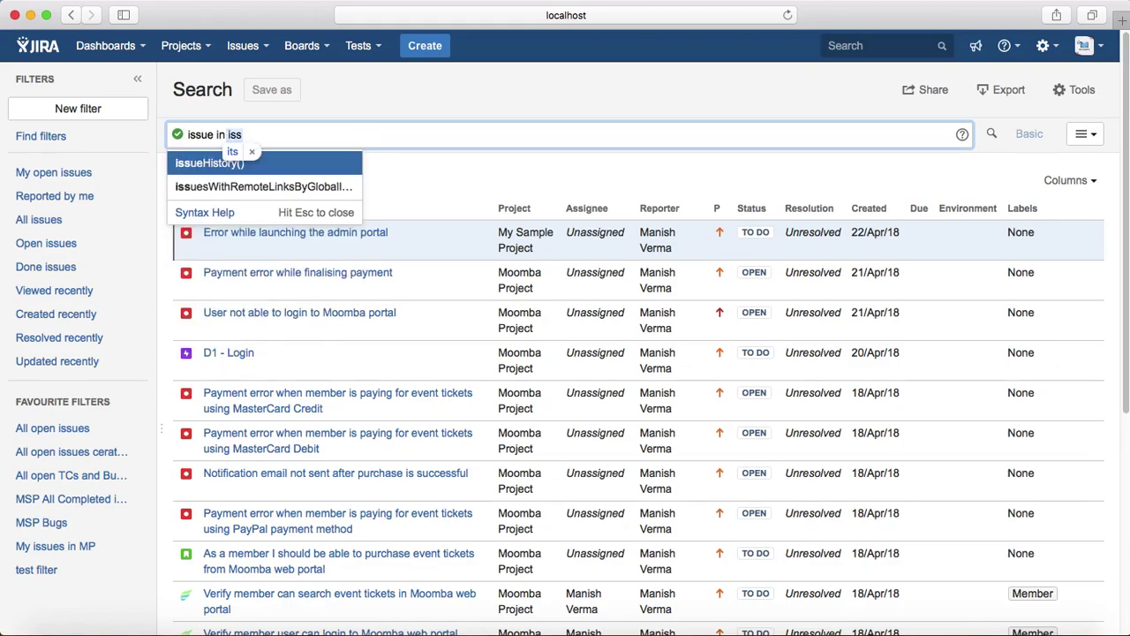
pyautogui.click(275, 164)
pyautogui.press('Return')
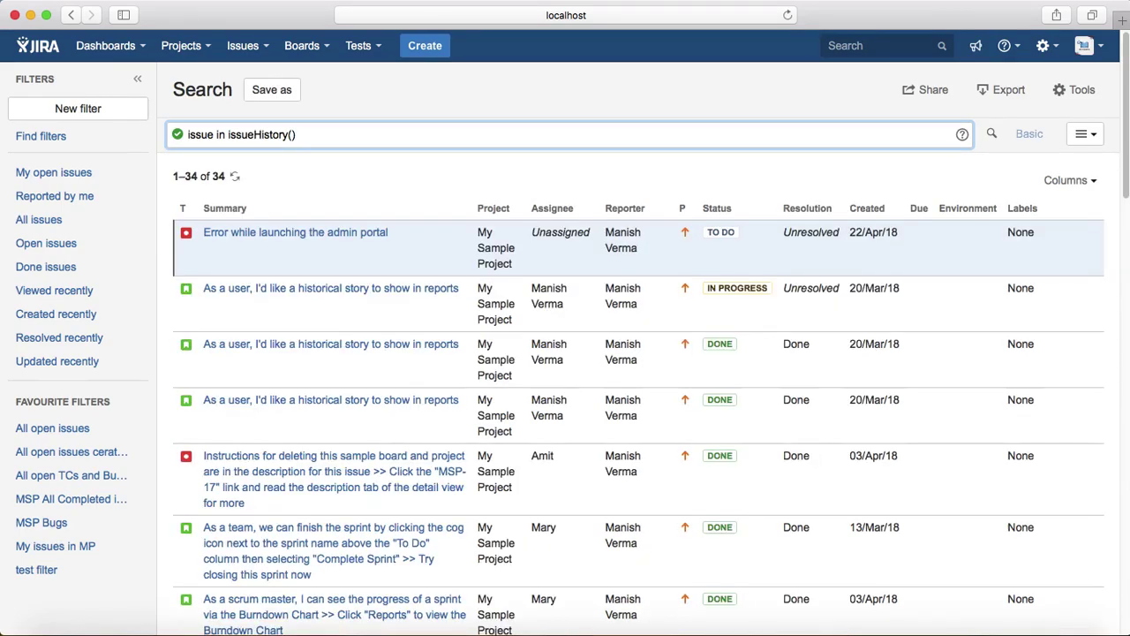